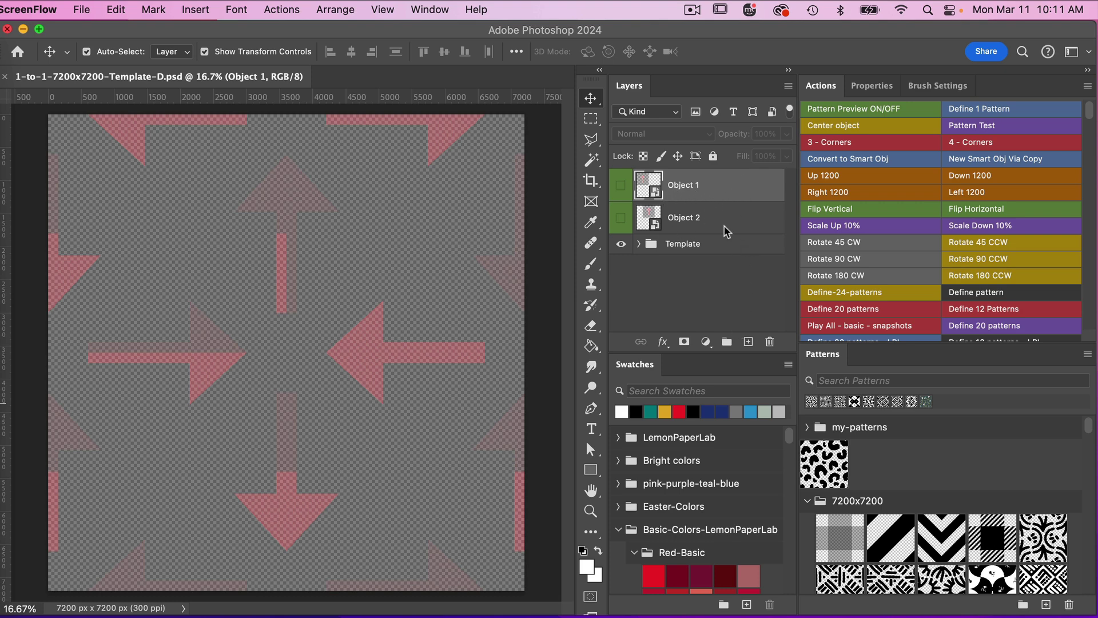
Examine the smart object copies inside the Template group, then collapse the group.
{"action": "left_click", "coordinate": [660, 268]}
{"action": "left_click", "coordinate": [640, 244]}
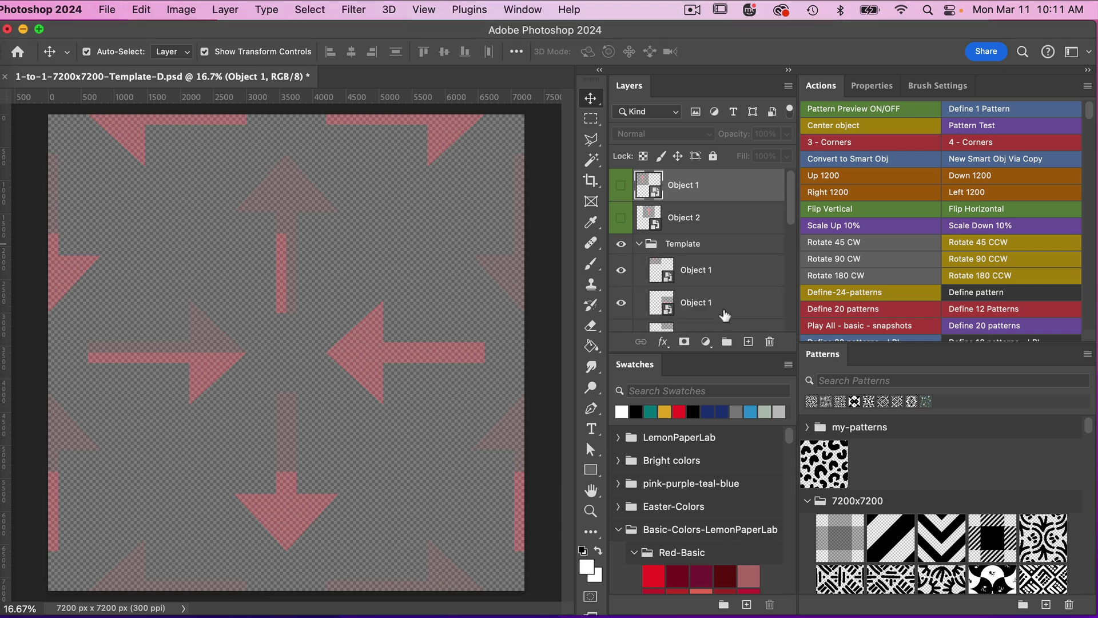
{"action": "scroll", "coordinate": [723, 312], "scroll_direction": "down", "scroll_amount": 2}
{"action": "scroll", "coordinate": [722, 306], "scroll_direction": "up", "scroll_amount": 2}
{"action": "left_click", "coordinate": [639, 244]}
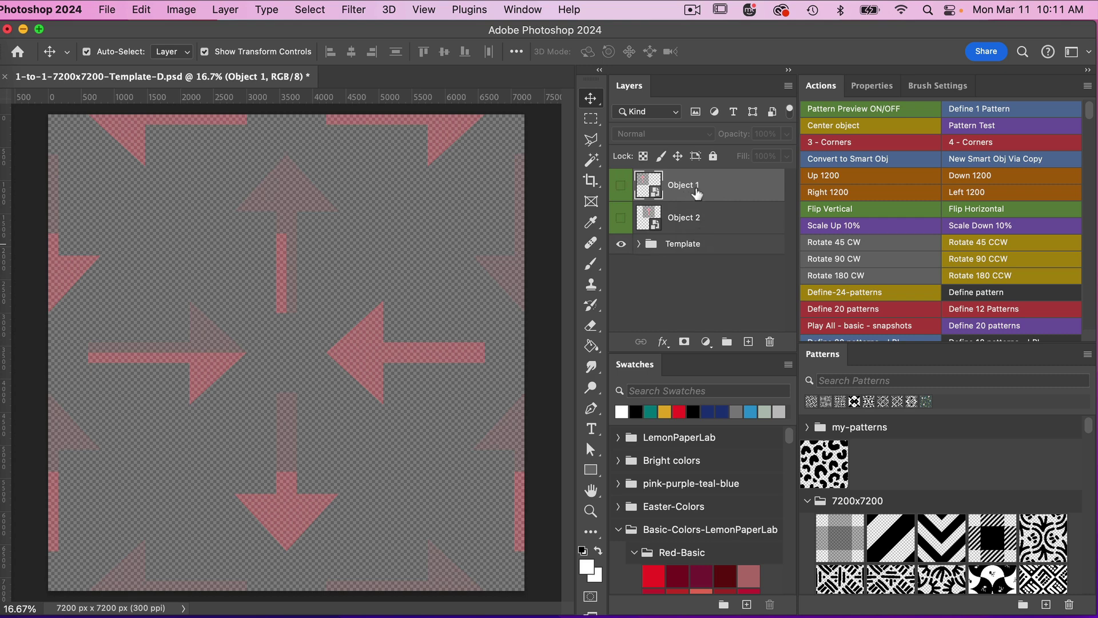
Open the Object 1 smart object, hide its arrow layer, show the Reference 1 guide and make Layer 2 active.
{"action": "double_click", "coordinate": [653, 191]}
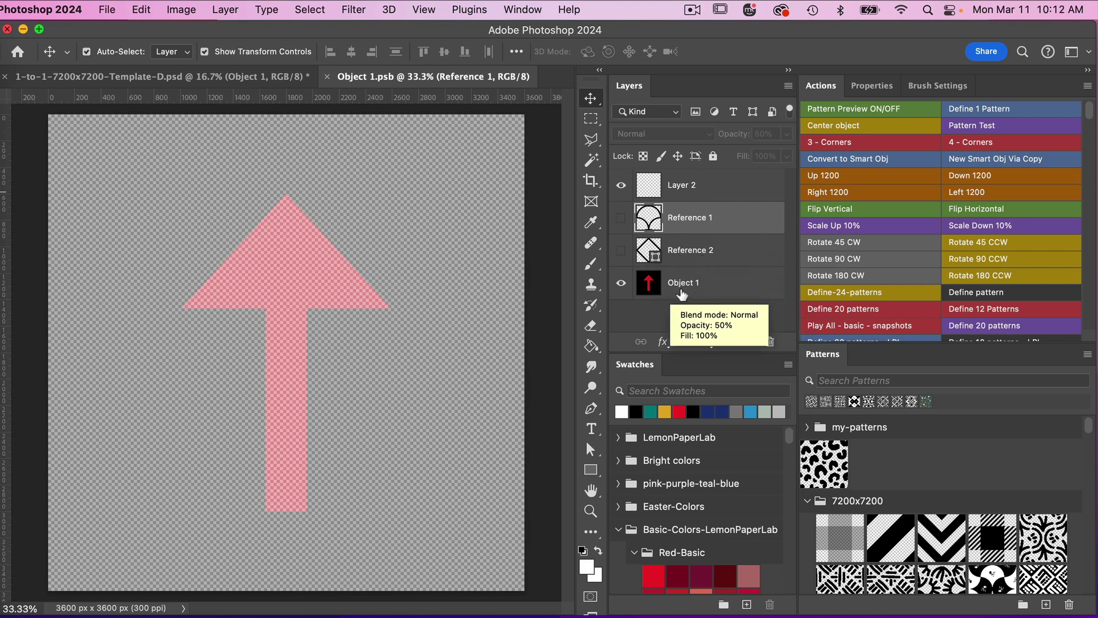
{"action": "left_click", "coordinate": [621, 283]}
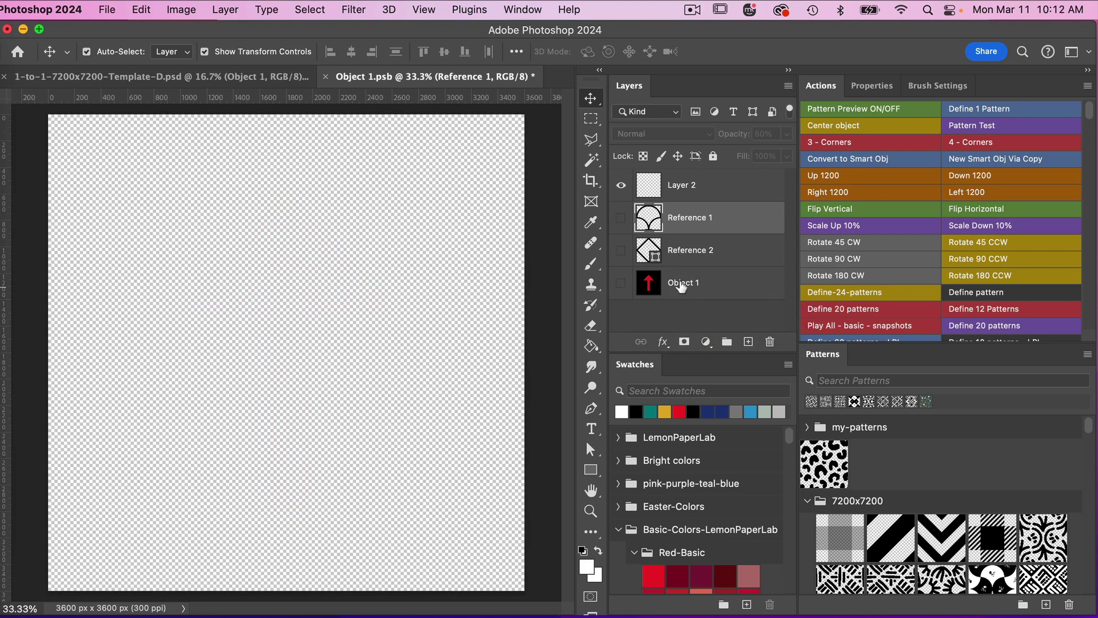
{"action": "left_click", "coordinate": [621, 219]}
{"action": "left_click", "coordinate": [692, 194]}
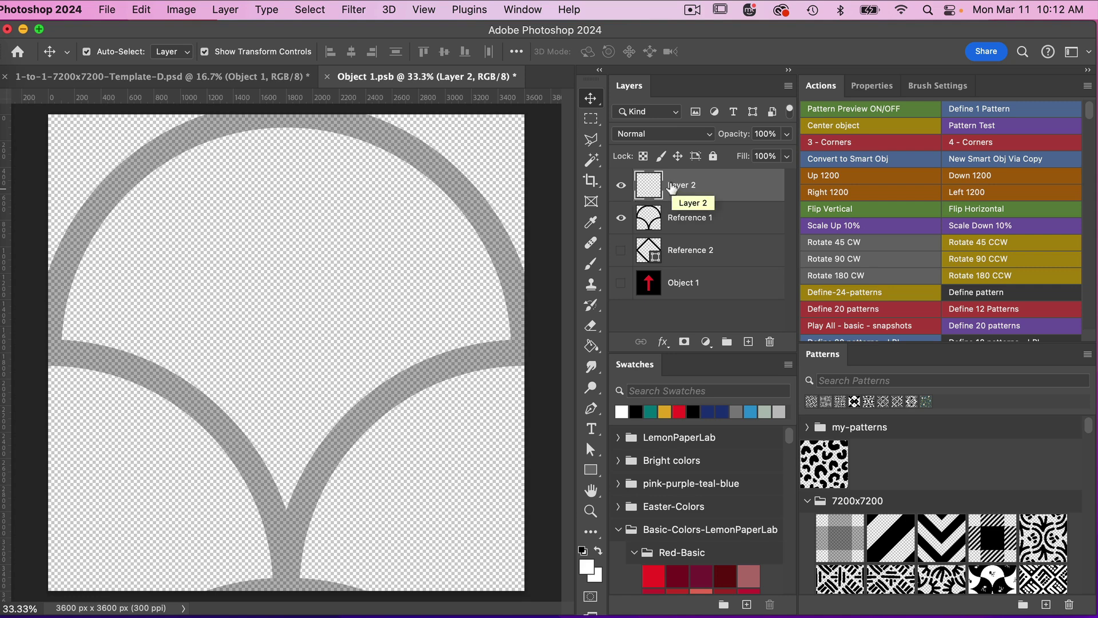
Paint two concentric black arches inside the upper scallop of the guide on Layer 2 with a 300 px brush.
{"action": "left_click", "coordinate": [589, 267]}
{"action": "right_click", "coordinate": [588, 265]}
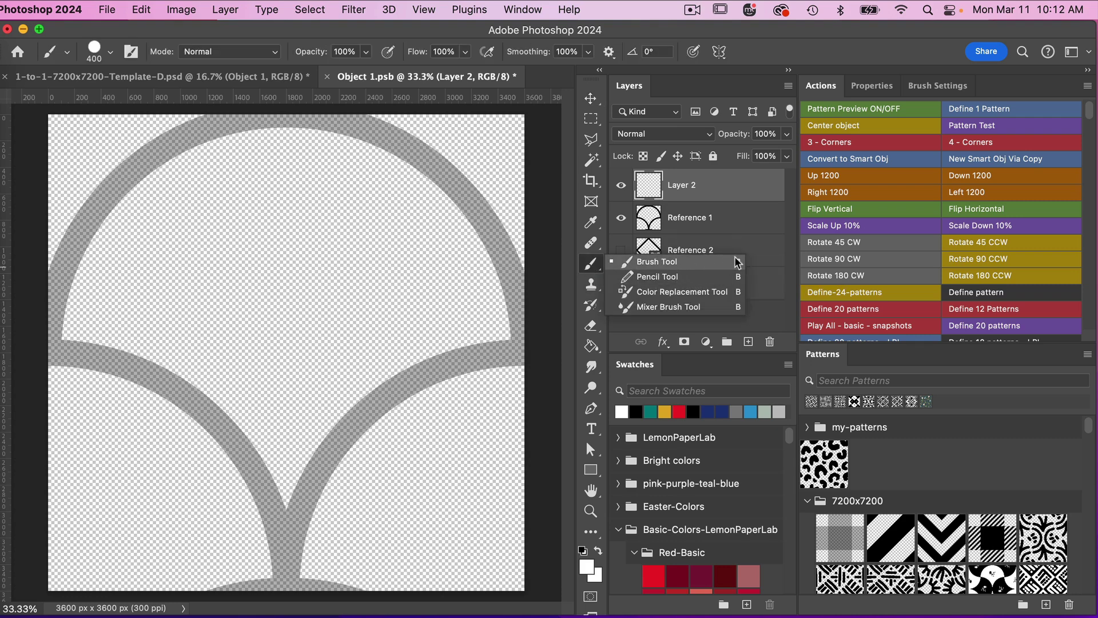
{"action": "left_click", "coordinate": [692, 262]}
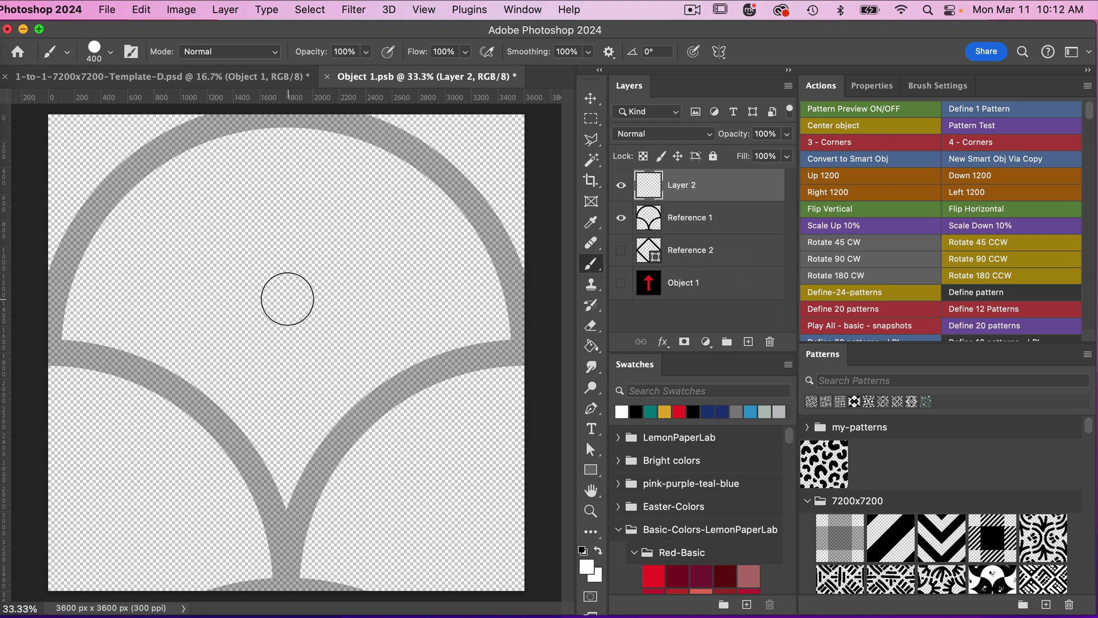
{"action": "key", "text": "bracketright"}
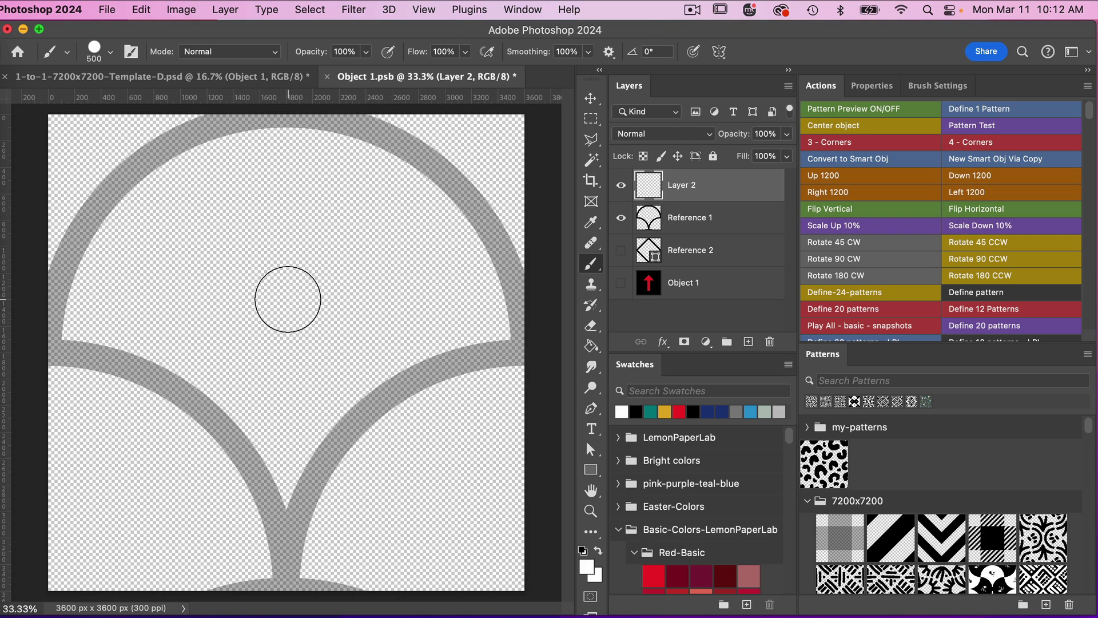
{"action": "key", "text": "bracketleft"}
{"action": "key", "text": "bracketleft"}
{"action": "key", "text": "d"}
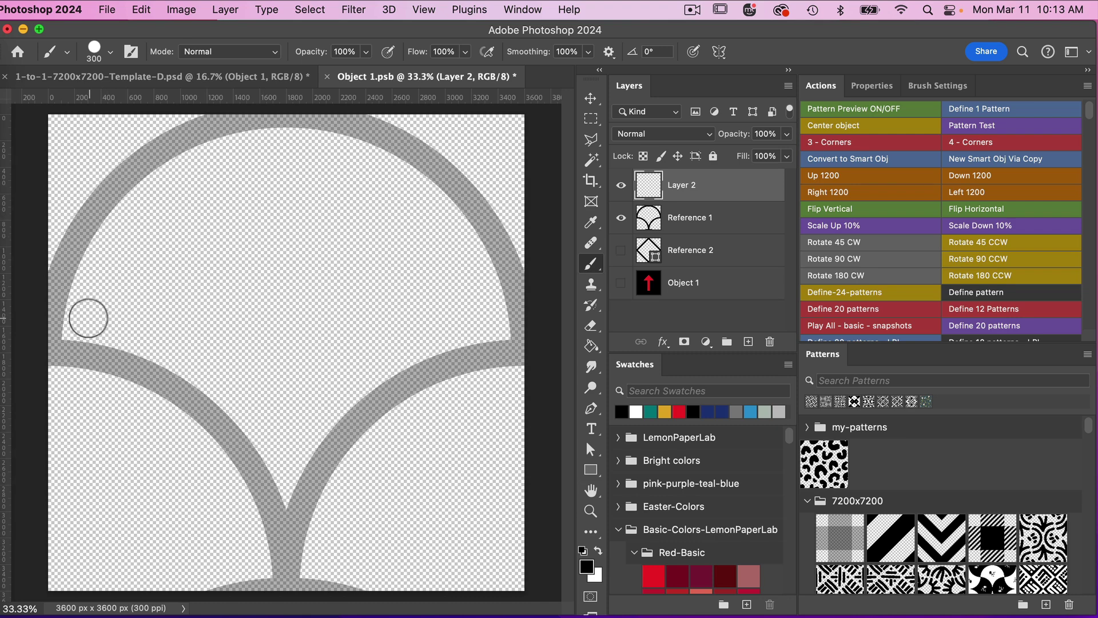
{"action": "mouse_move", "coordinate": [89, 318]}
{"action": "left_mouse_down"}
{"action": "mouse_move", "coordinate": [116, 235]}
{"action": "mouse_move", "coordinate": [146, 202]}
{"action": "mouse_move", "coordinate": [202, 169]}
{"action": "mouse_move", "coordinate": [295, 145]}
{"action": "mouse_move", "coordinate": [358, 158]}
{"action": "mouse_move", "coordinate": [414, 194]}
{"action": "mouse_move", "coordinate": [446, 230]}
{"action": "mouse_move", "coordinate": [488, 323]}
{"action": "left_mouse_up"}
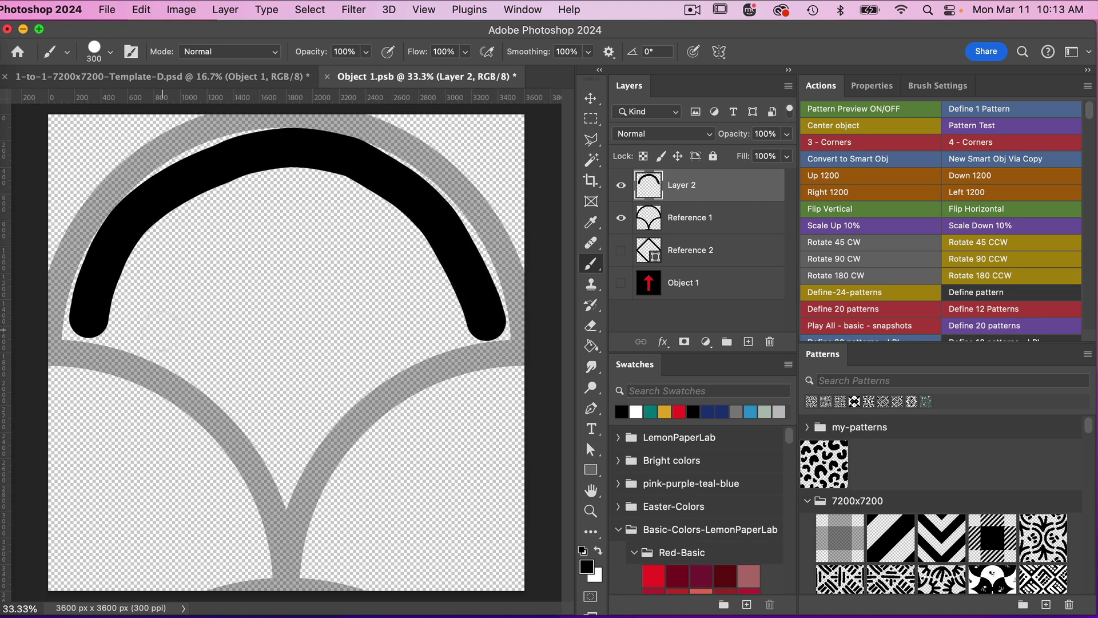
{"action": "mouse_move", "coordinate": [153, 333]}
{"action": "left_mouse_down"}
{"action": "mouse_move", "coordinate": [215, 252]}
{"action": "mouse_move", "coordinate": [311, 231]}
{"action": "mouse_move", "coordinate": [377, 274]}
{"action": "mouse_move", "coordinate": [413, 346]}
{"action": "left_mouse_up"}
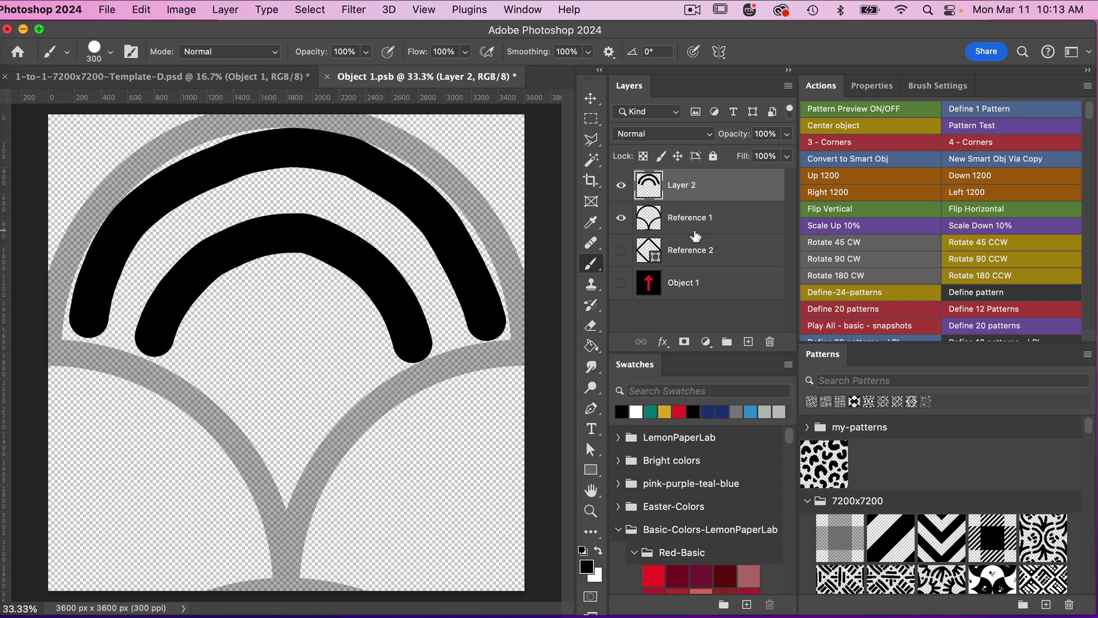
Hide the Reference 1 guide, save the Object 1 smart object and return to the template document.
{"action": "left_click", "coordinate": [621, 217]}
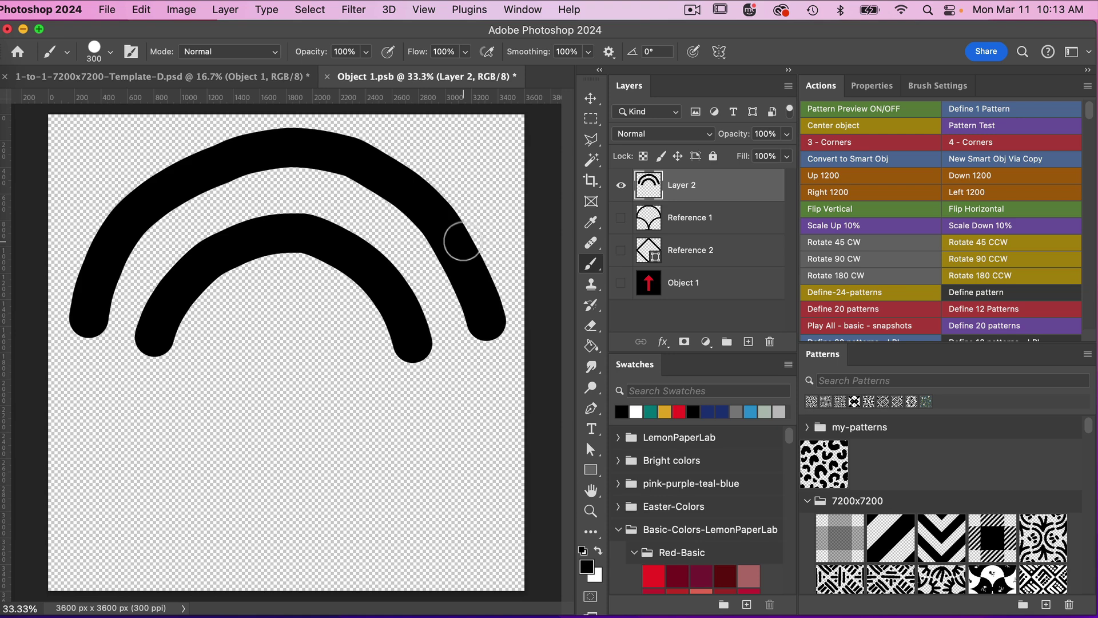
{"action": "key", "text": "cmd+s"}
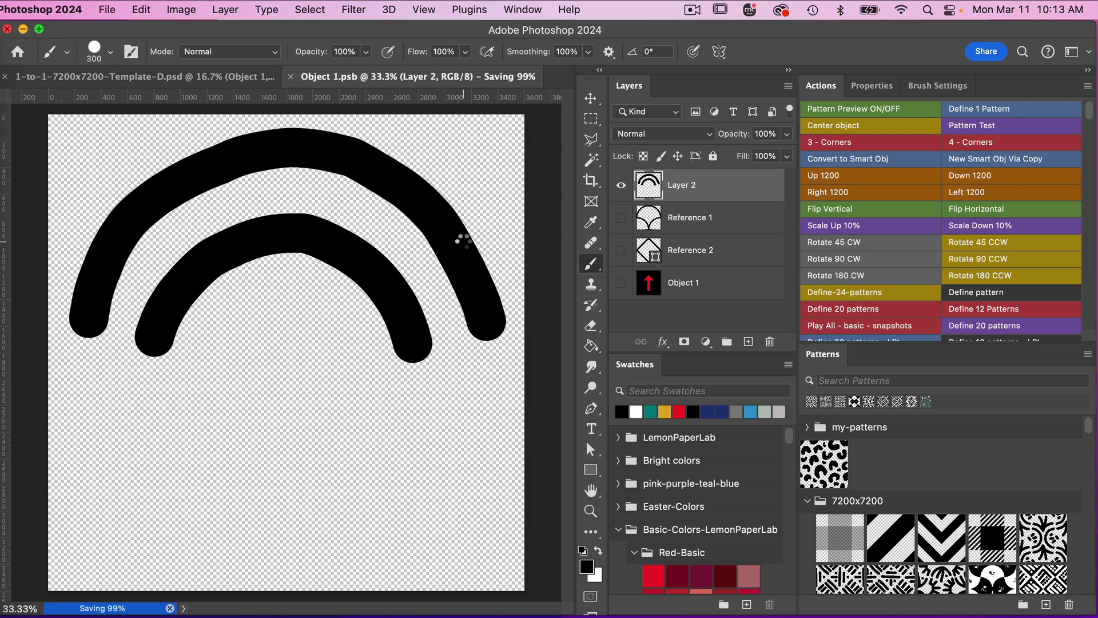
{"action": "left_click", "coordinate": [255, 77]}
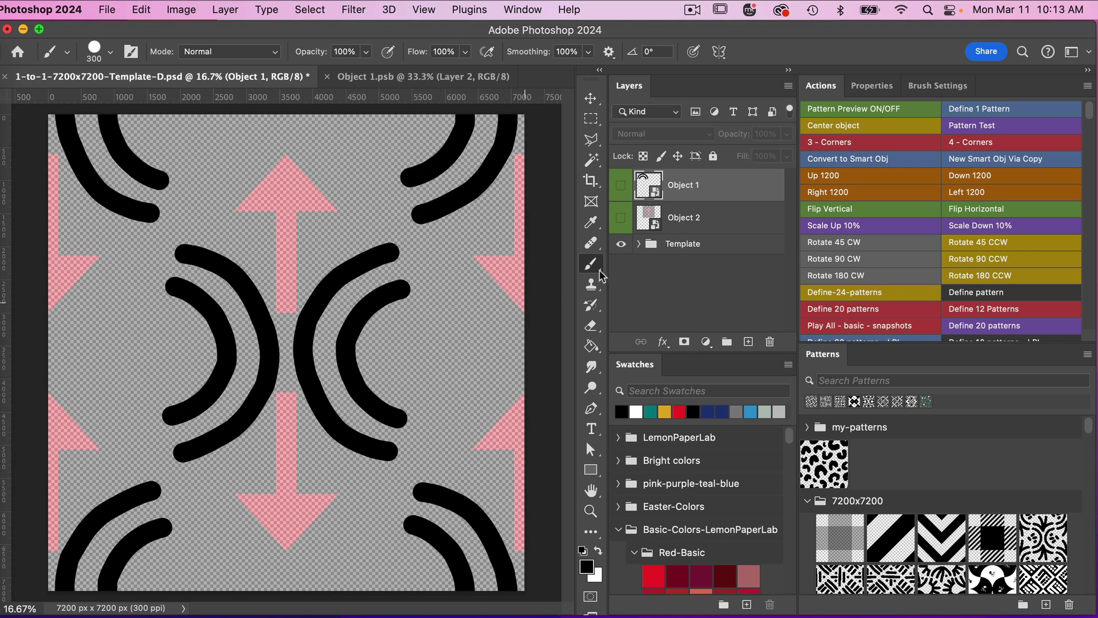
Open the Object 2 smart object, hide its arrow layer and show the Reference 1 guide.
{"action": "left_click", "coordinate": [686, 224]}
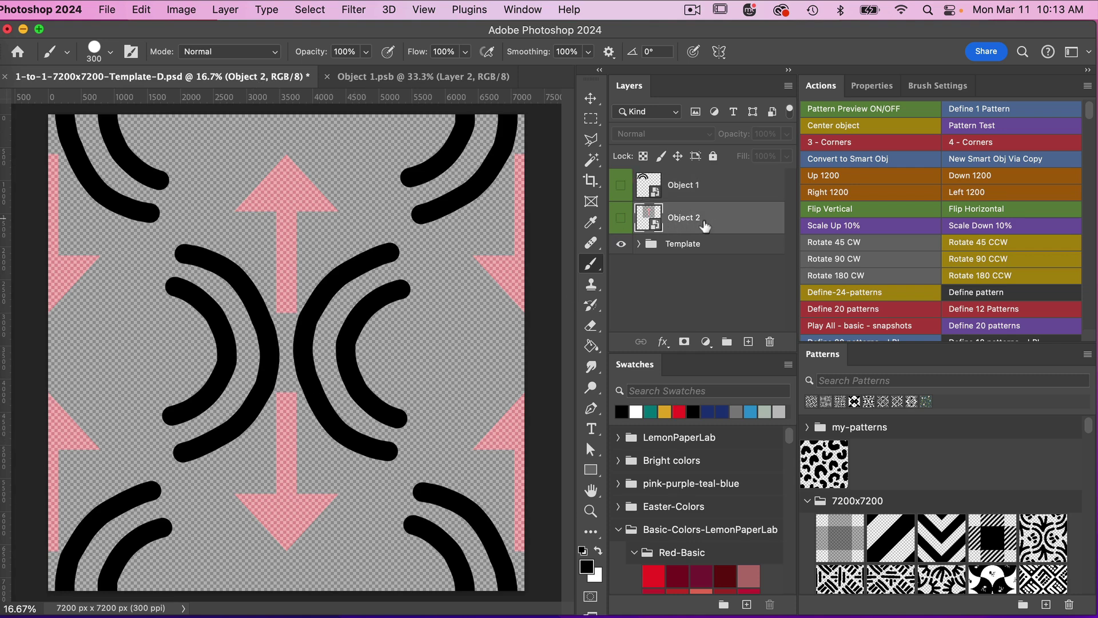
{"action": "double_click", "coordinate": [649, 217]}
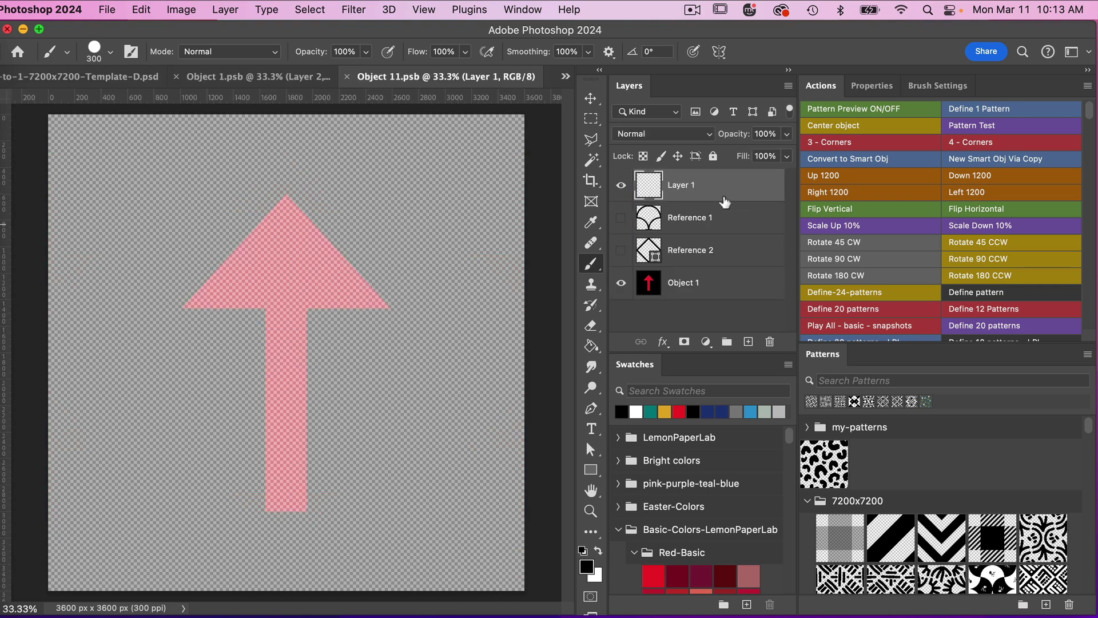
{"action": "left_click", "coordinate": [621, 284]}
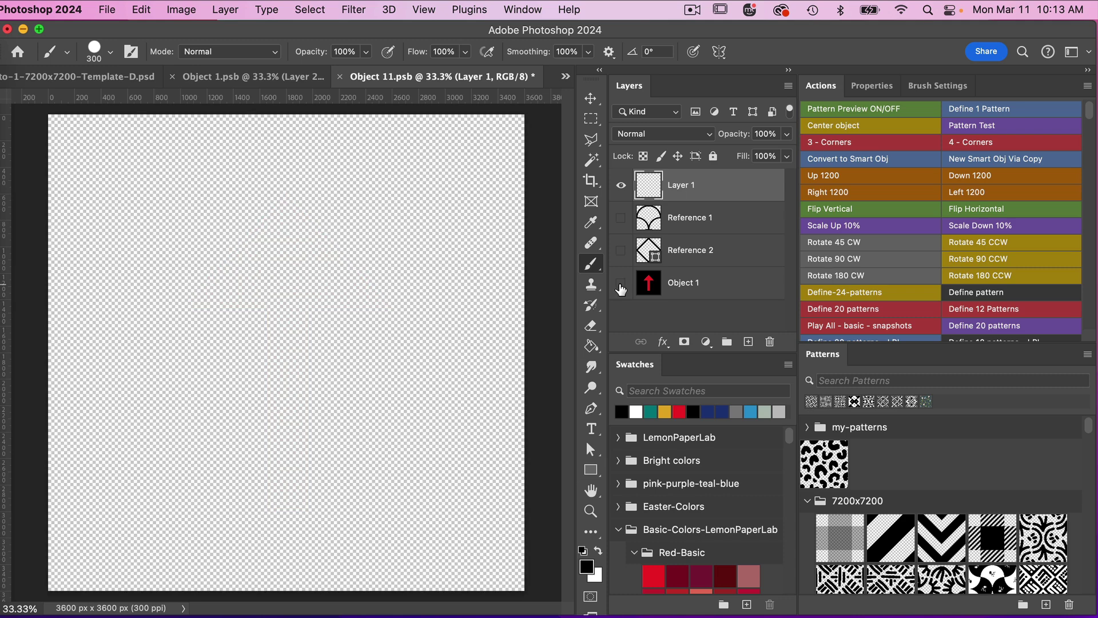
{"action": "left_click", "coordinate": [621, 218]}
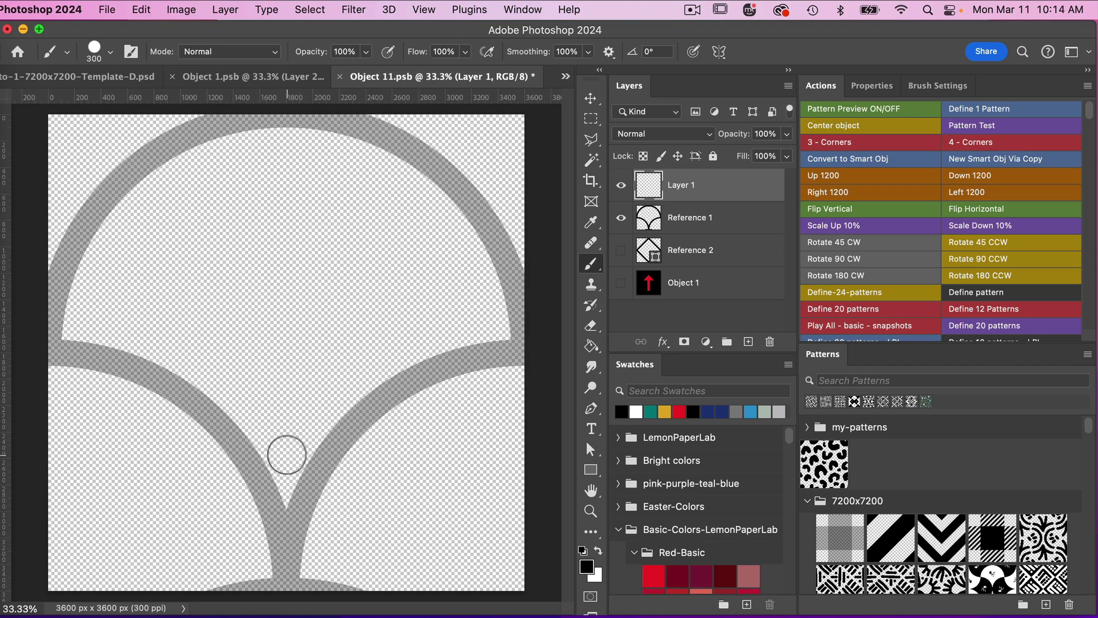
Paint six black branches on Layer 1 fanning out from the scallop's lower point, three to each side.
{"action": "mouse_move", "coordinate": [286, 458]}
{"action": "left_mouse_down"}
{"action": "mouse_move", "coordinate": [294, 419]}
{"action": "mouse_move", "coordinate": [351, 338]}
{"action": "mouse_move", "coordinate": [448, 307]}
{"action": "mouse_move", "coordinate": [502, 309]}
{"action": "left_mouse_up"}
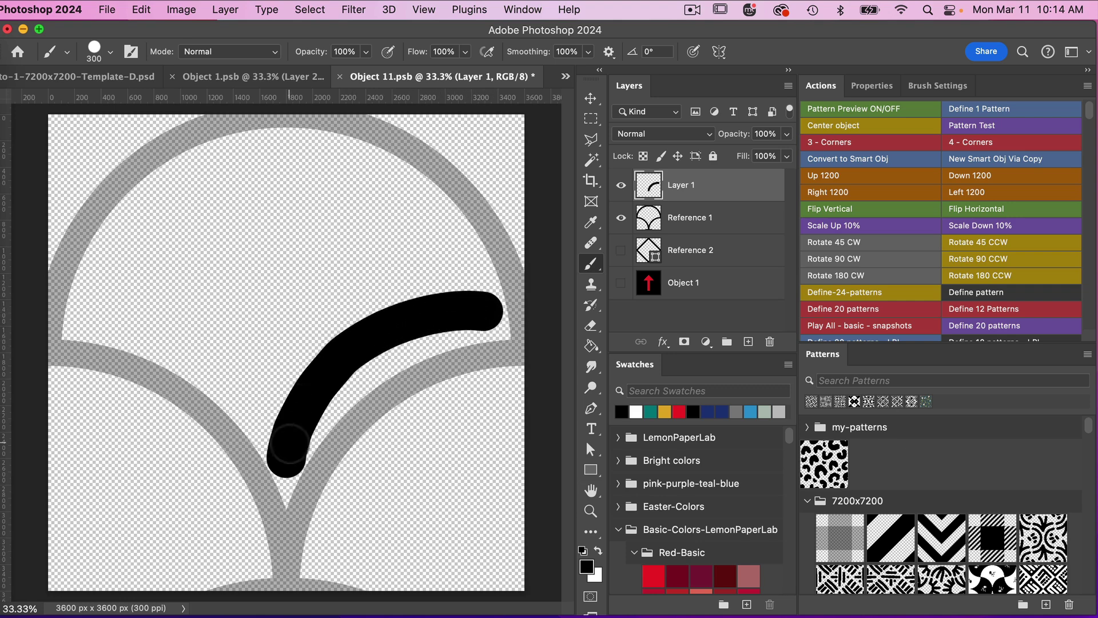
{"action": "mouse_move", "coordinate": [284, 448]}
{"action": "left_mouse_down"}
{"action": "mouse_move", "coordinate": [315, 369]}
{"action": "mouse_move", "coordinate": [375, 316]}
{"action": "mouse_move", "coordinate": [455, 208]}
{"action": "mouse_move", "coordinate": [388, 273]}
{"action": "left_mouse_up"}
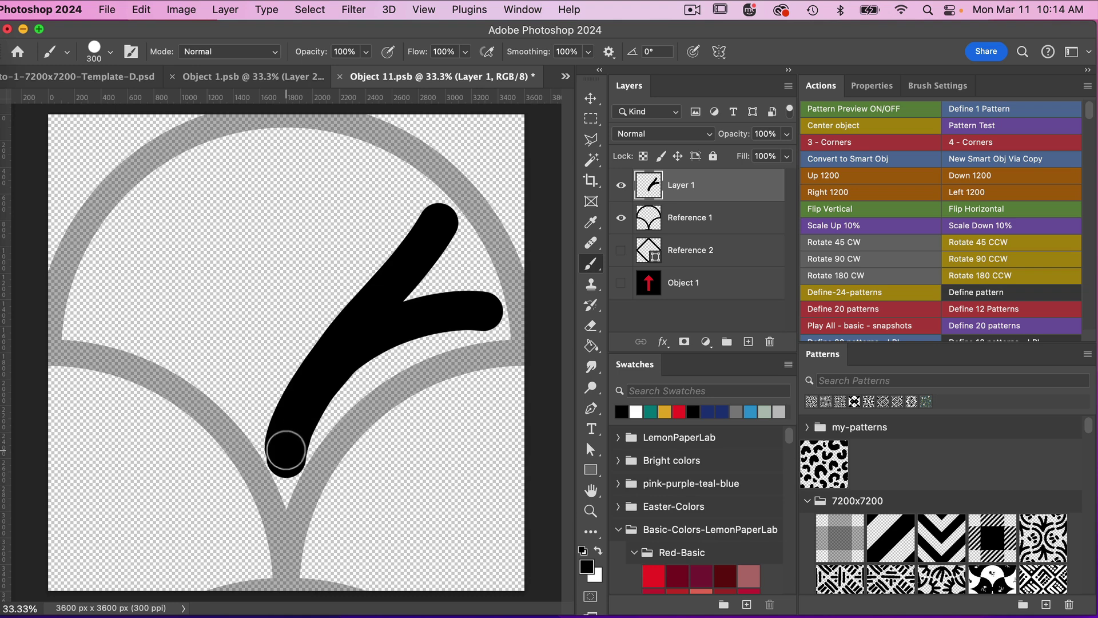
{"action": "left_click_drag", "start_coordinate": [284, 448], "coordinate": [298, 350]}
{"action": "mouse_move", "coordinate": [315, 292]}
{"action": "left_mouse_down"}
{"action": "mouse_move", "coordinate": [335, 255]}
{"action": "mouse_move", "coordinate": [345, 153]}
{"action": "left_mouse_up"}
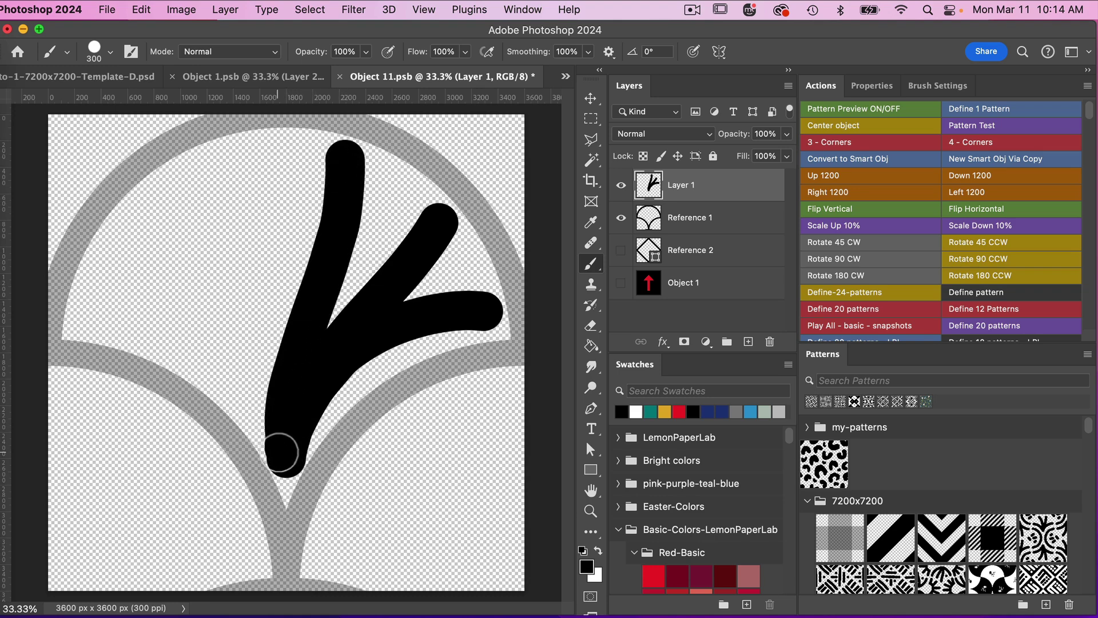
{"action": "mouse_move", "coordinate": [277, 453]}
{"action": "left_mouse_down"}
{"action": "mouse_move", "coordinate": [262, 227]}
{"action": "mouse_move", "coordinate": [221, 158]}
{"action": "left_mouse_up"}
{"action": "mouse_move", "coordinate": [275, 449]}
{"action": "left_mouse_down"}
{"action": "mouse_move", "coordinate": [247, 384]}
{"action": "mouse_move", "coordinate": [165, 329]}
{"action": "mouse_move", "coordinate": [86, 309]}
{"action": "left_mouse_up"}
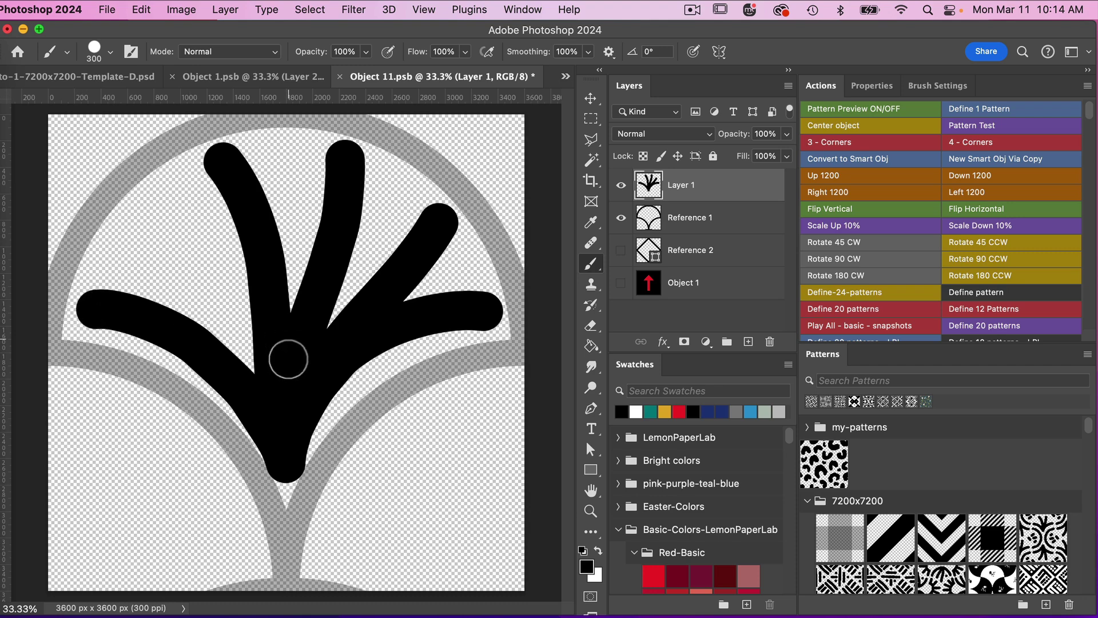
{"action": "mouse_move", "coordinate": [282, 441]}
{"action": "left_mouse_down"}
{"action": "mouse_move", "coordinate": [252, 303]}
{"action": "mouse_move", "coordinate": [205, 272]}
{"action": "left_mouse_up"}
{"action": "left_click_drag", "start_coordinate": [163, 237], "coordinate": [139, 217]}
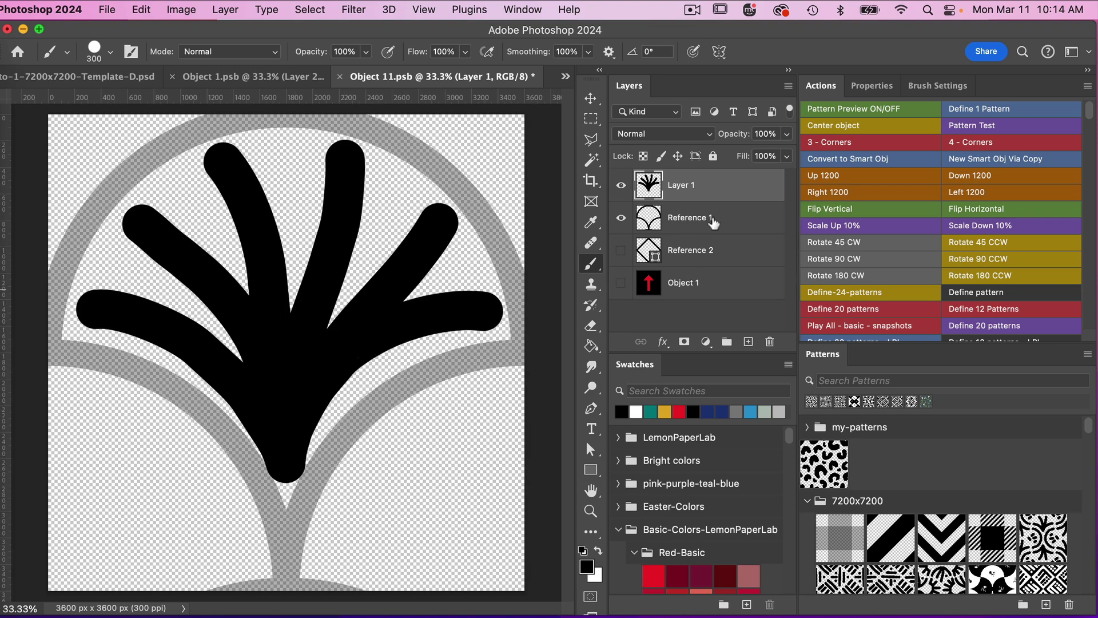
Hide the Reference 1 guide, save the Object 2 smart object and return to the template document.
{"action": "left_click", "coordinate": [622, 219]}
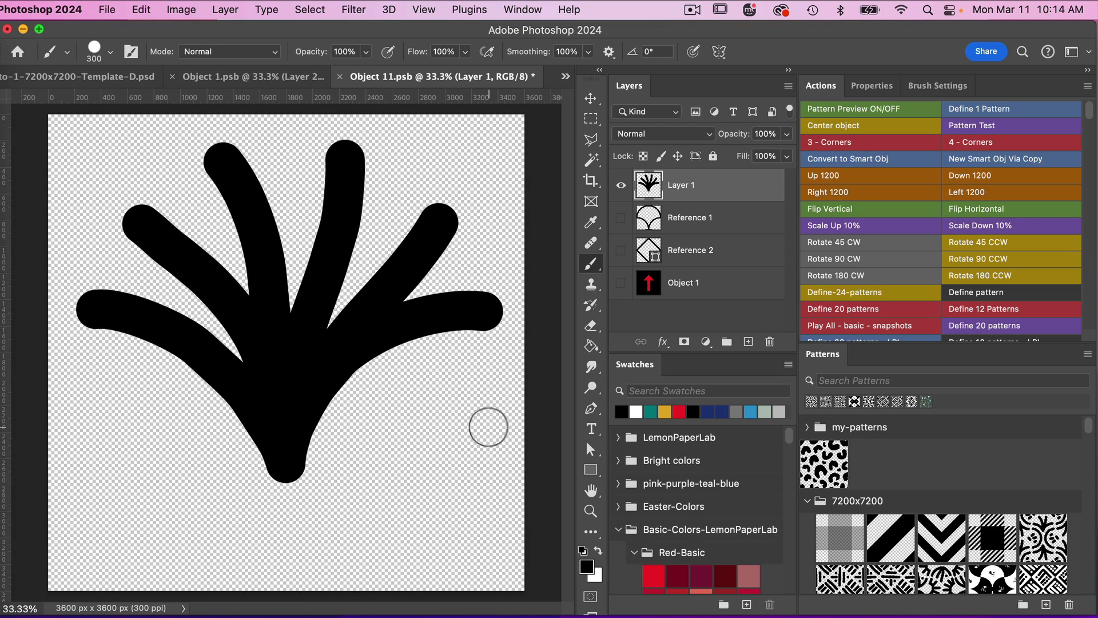
{"action": "key", "text": "super+s"}
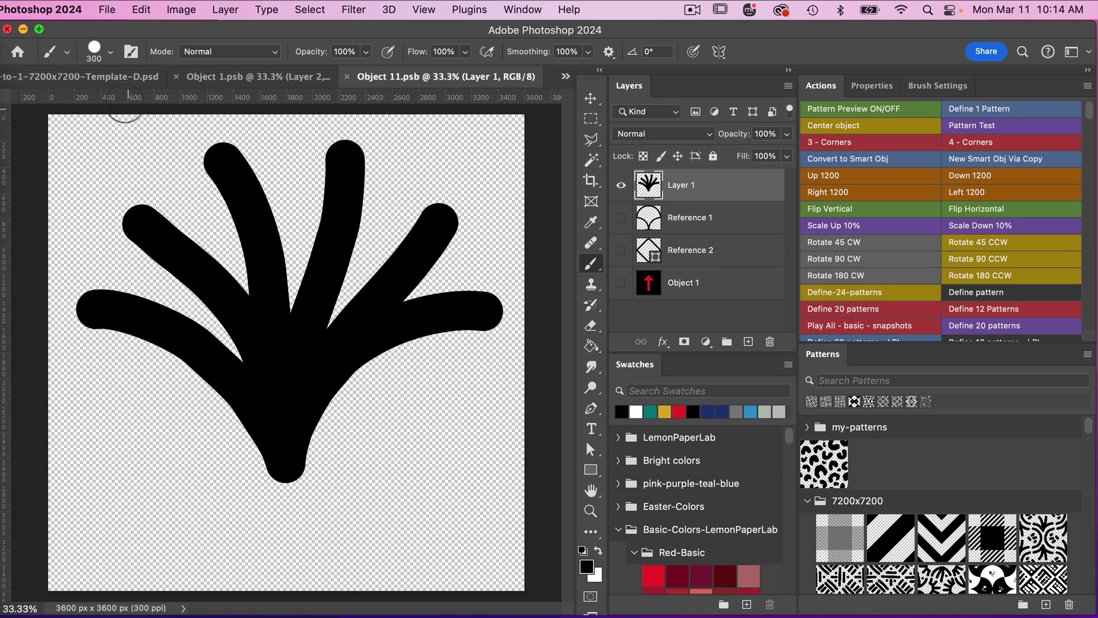
{"action": "left_click", "coordinate": [113, 77]}
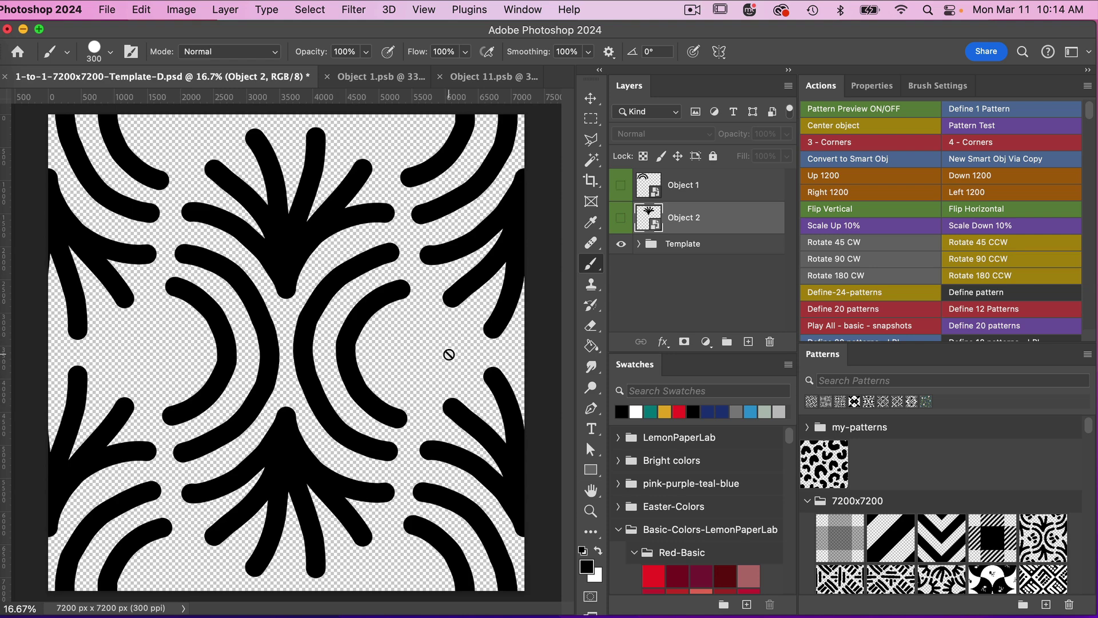
Turn on Pattern Preview for the template at 8.33% zoom to display the repeating tile.
{"action": "key", "text": "super+minus"}
{"action": "key", "text": "super+minus"}
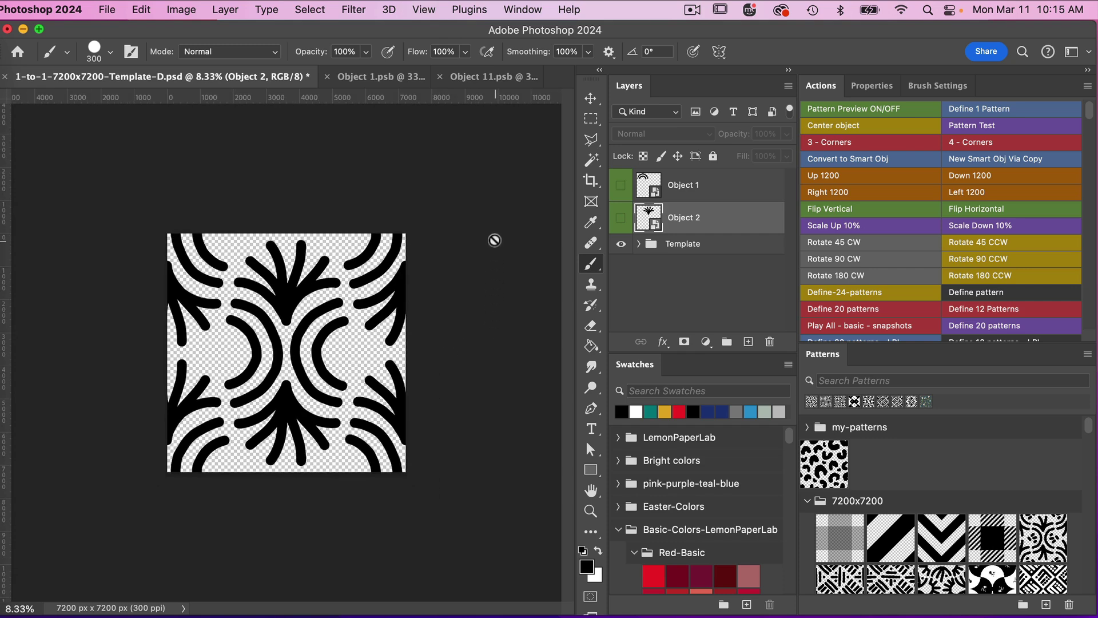
{"action": "left_click", "coordinate": [424, 10]}
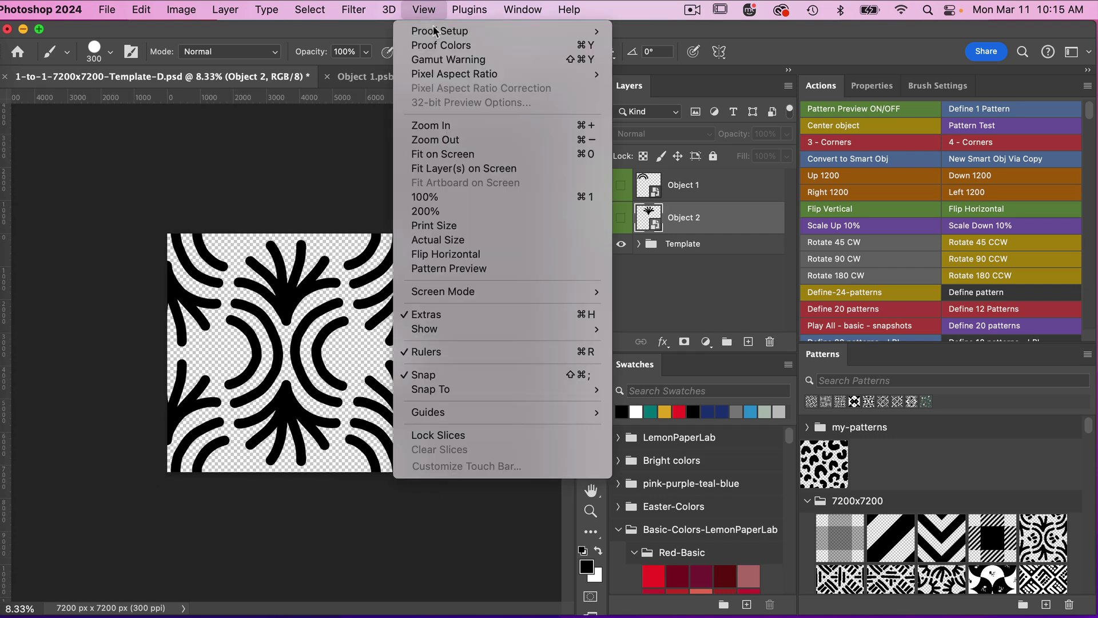
{"action": "left_click", "coordinate": [464, 266]}
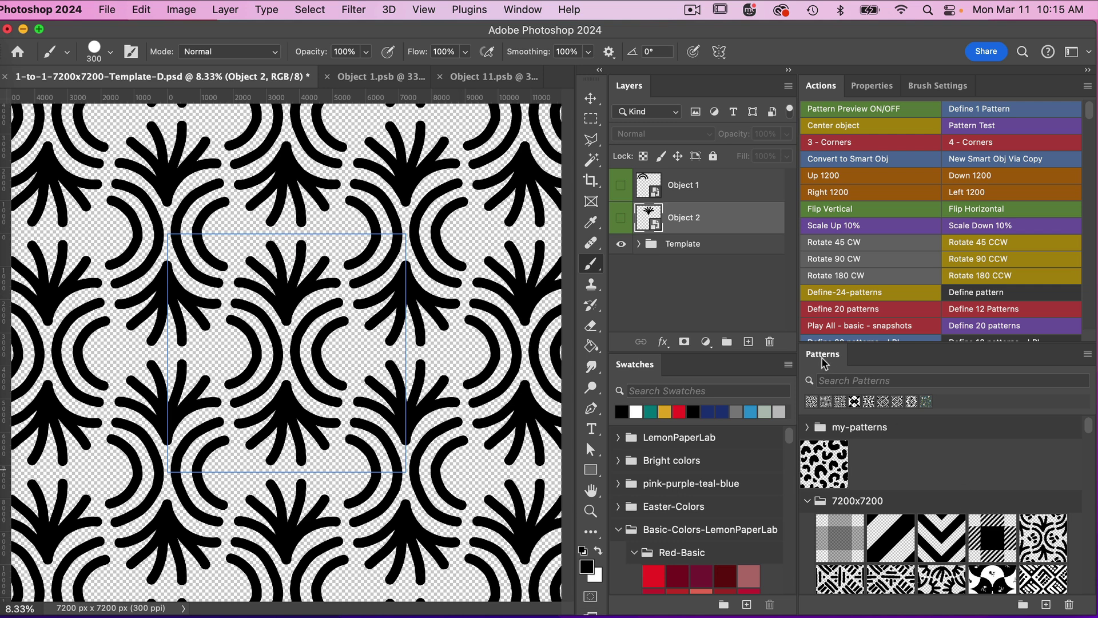
Define the template artwork as a new pattern, keeping the name 1-to-1-7200x7200-Template-D.psd.
{"action": "left_click", "coordinate": [520, 11]}
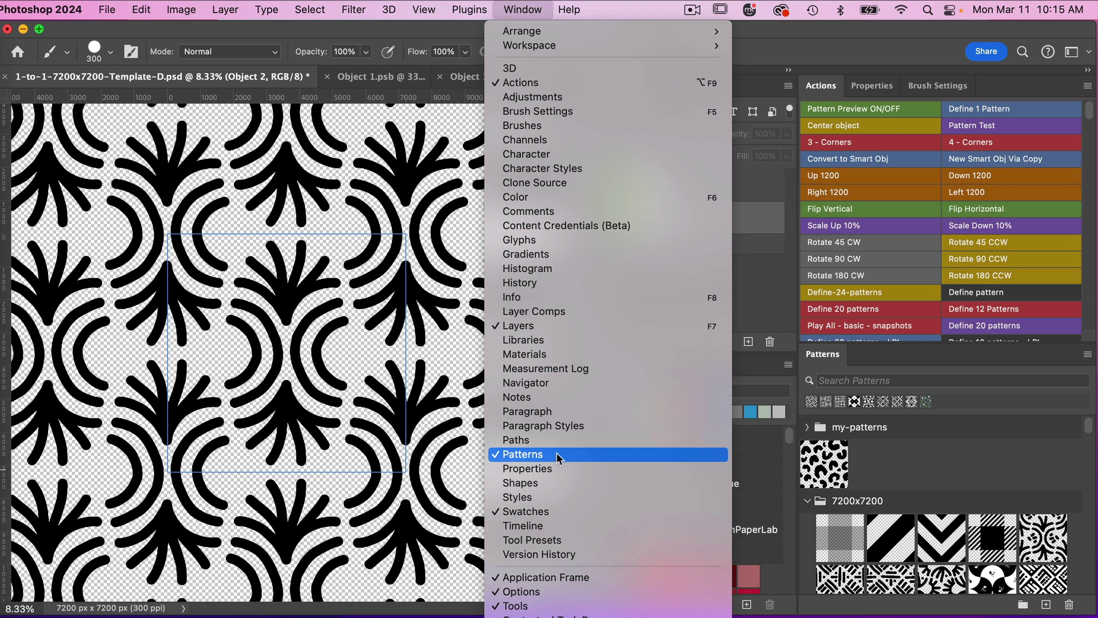
{"action": "left_click", "coordinate": [924, 460]}
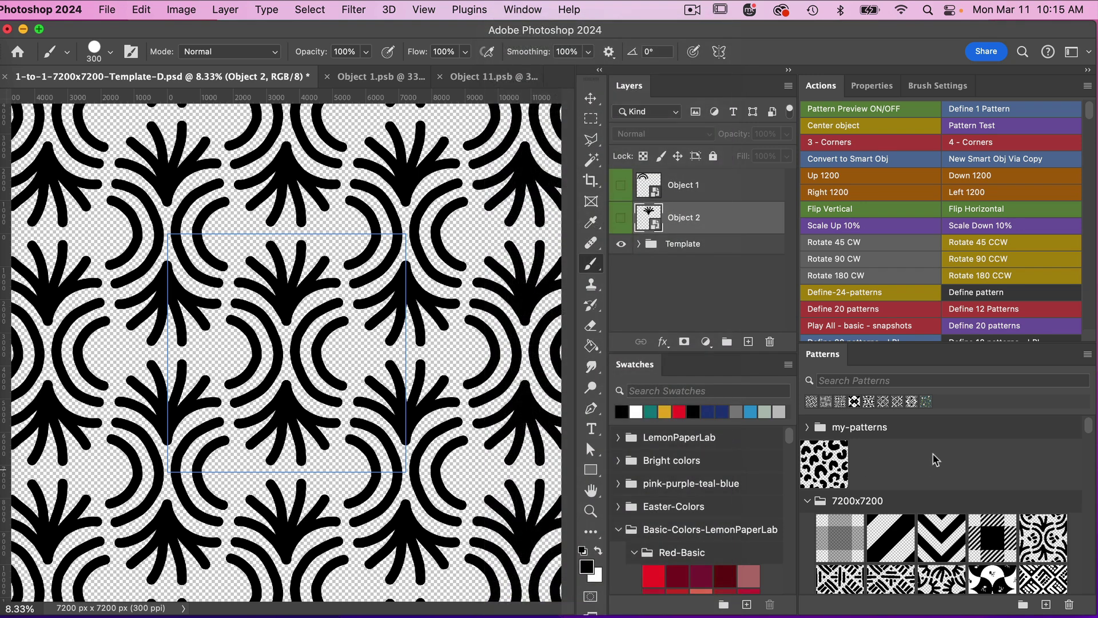
{"action": "left_click", "coordinate": [1046, 604]}
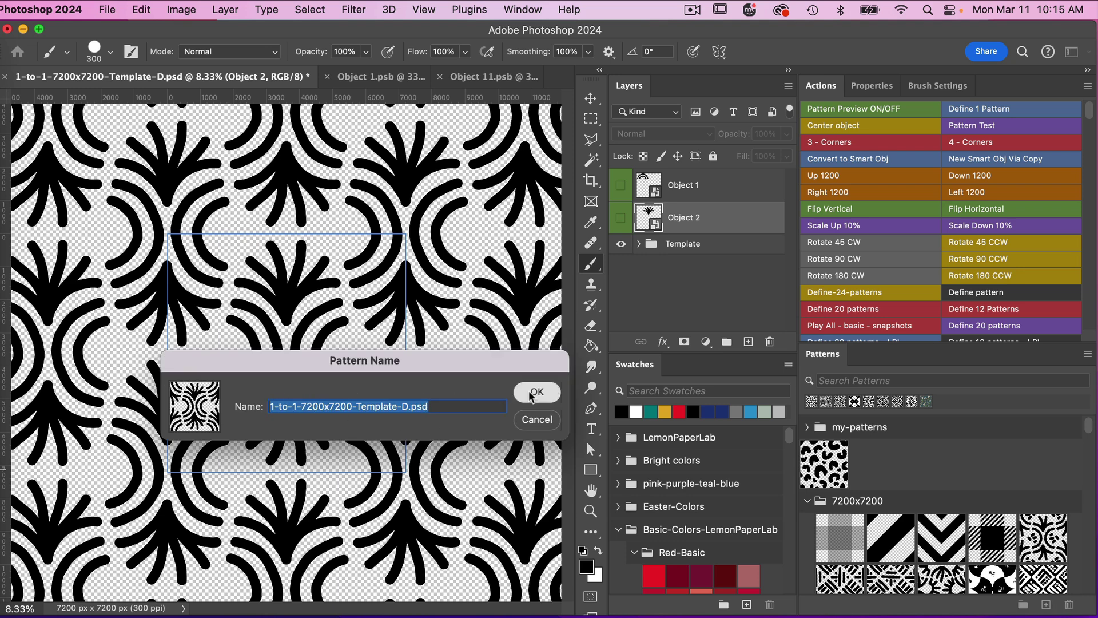
{"action": "left_click", "coordinate": [520, 393]}
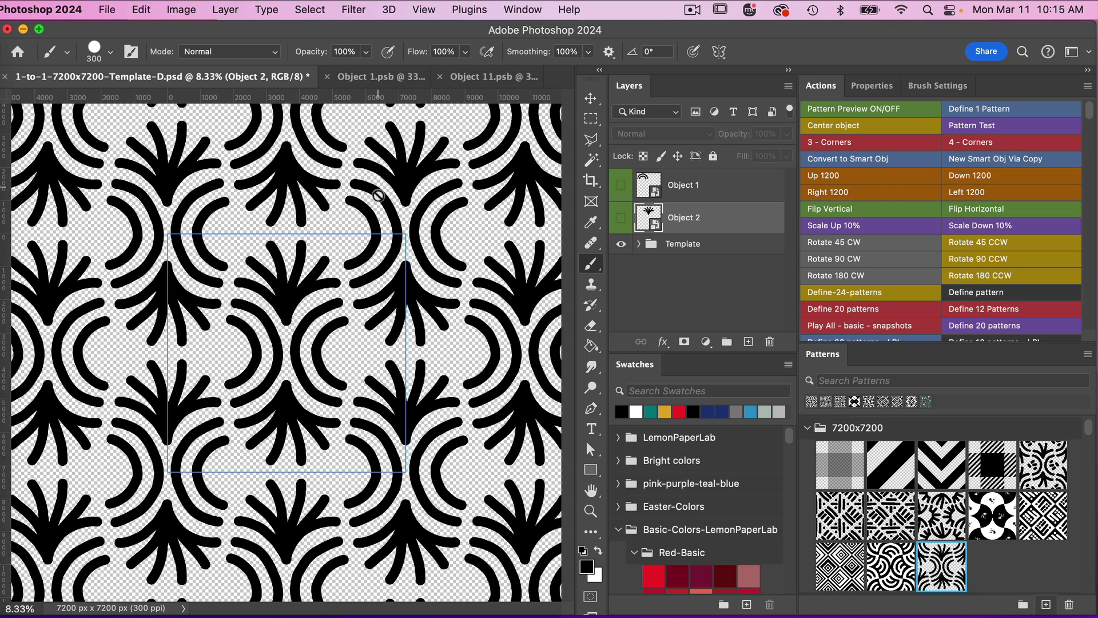
Create a new transparent document 7200 by 7200 pixels at 300 pixels/inch.
{"action": "left_click", "coordinate": [108, 9]}
{"action": "left_click", "coordinate": [112, 28]}
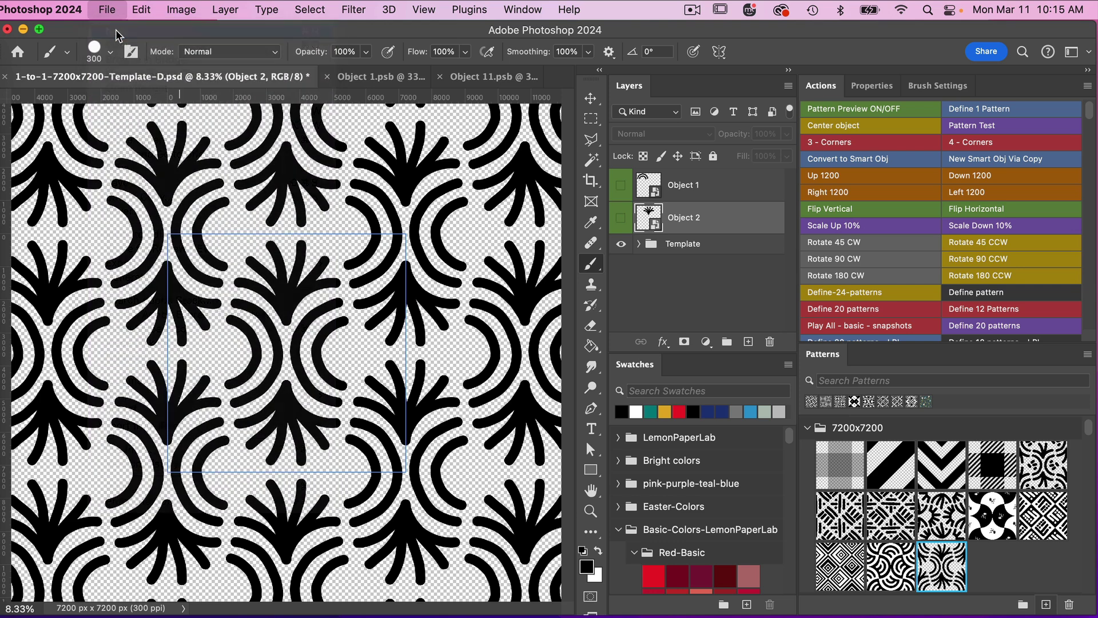
{"action": "left_click_drag", "start_coordinate": [776, 188], "coordinate": [702, 188]}
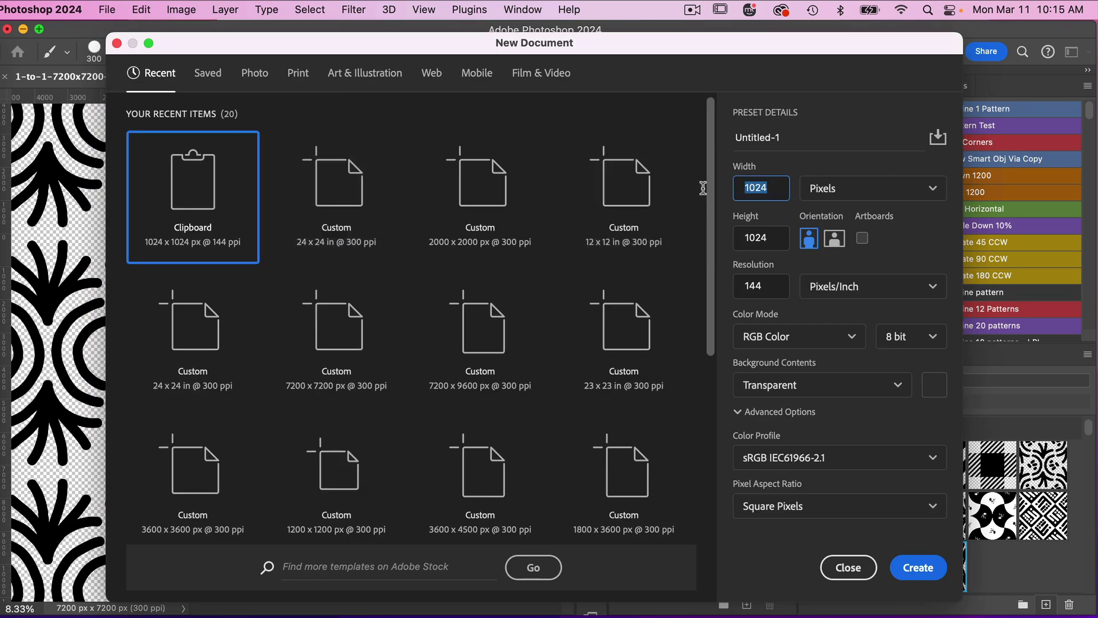
{"action": "type", "text": "7200"}
{"action": "left_click_drag", "start_coordinate": [770, 237], "coordinate": [726, 241]}
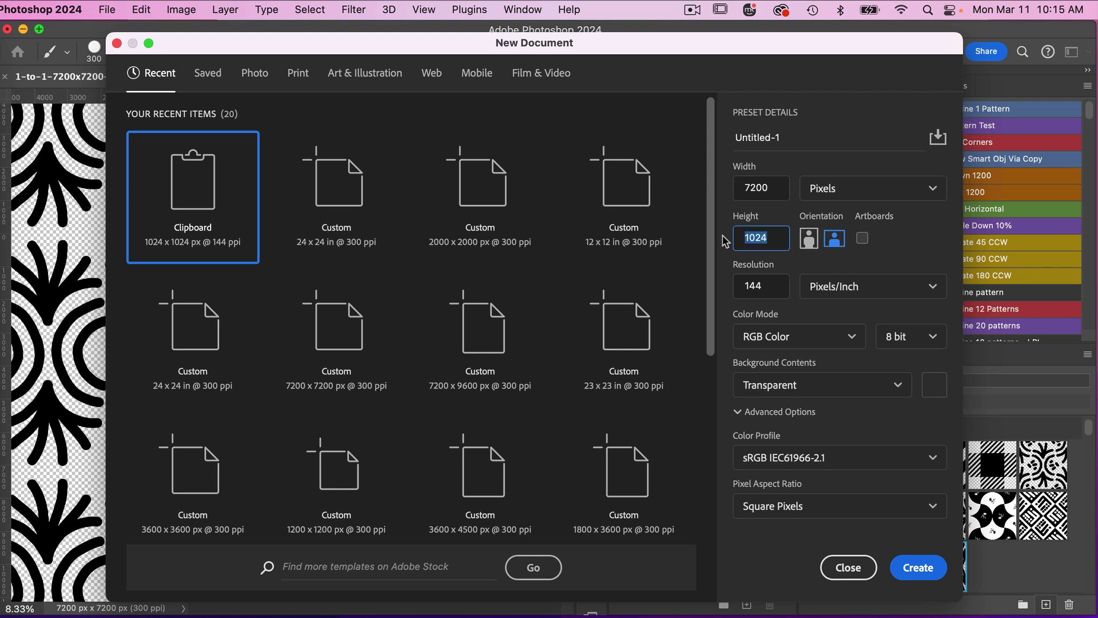
{"action": "type", "text": "7200"}
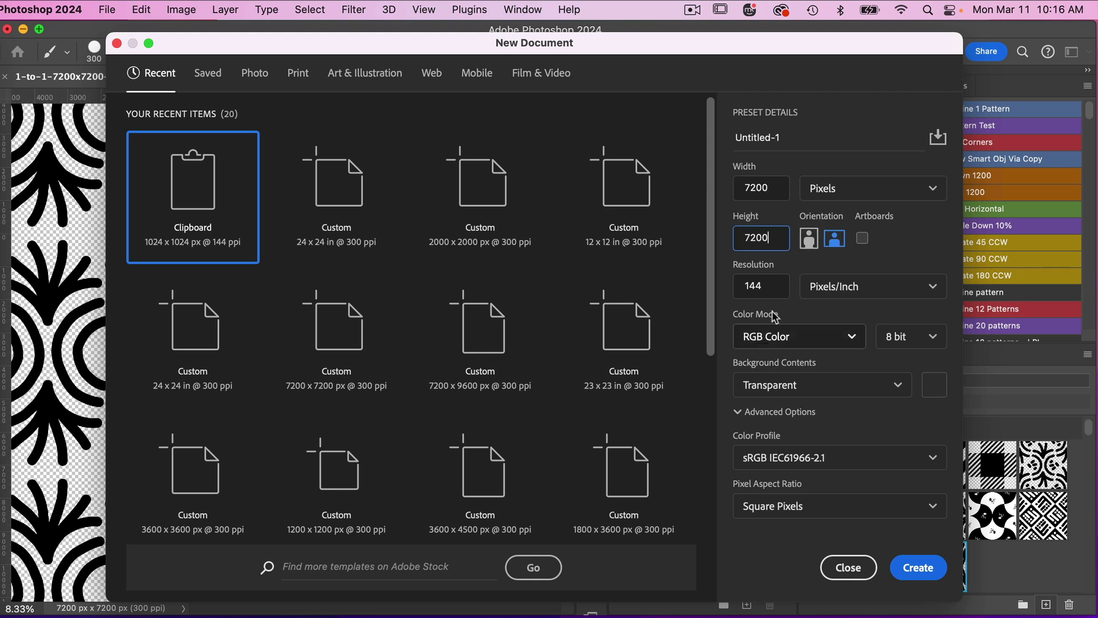
{"action": "key", "text": "Tab"}
{"action": "type", "text": "300"}
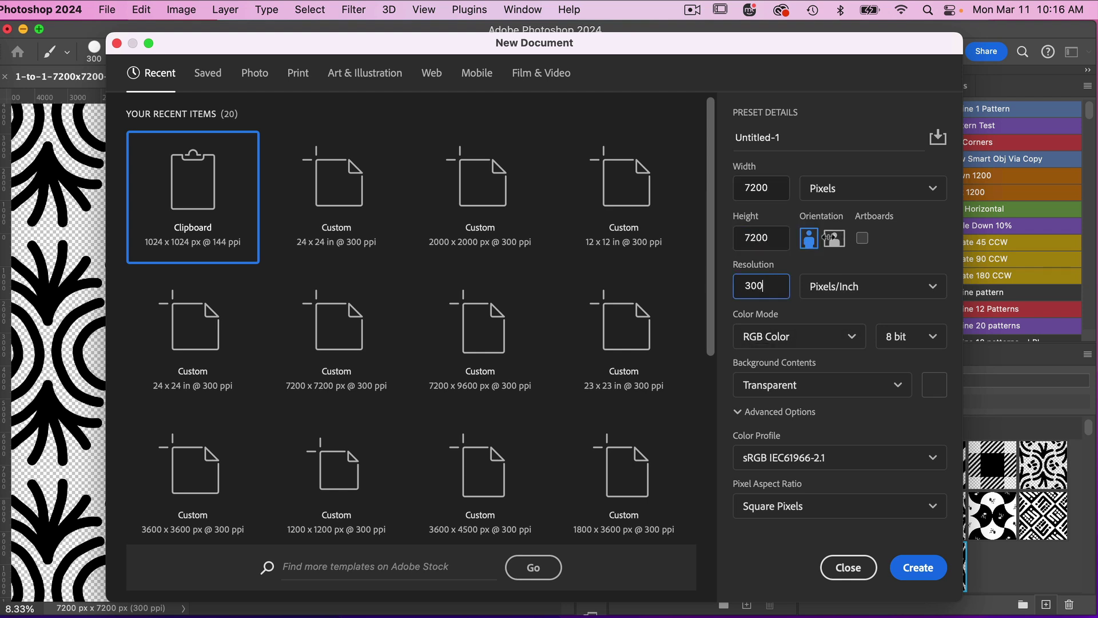
{"action": "left_click", "coordinate": [918, 568]}
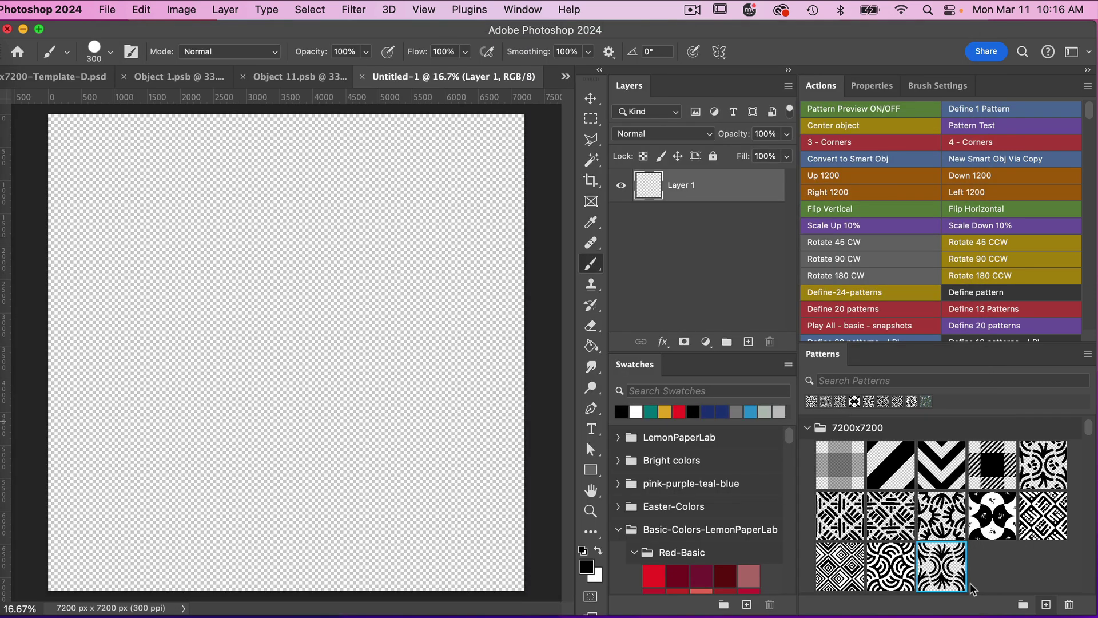
Fill the new document with the newly defined pattern from the 7200x7200 group and set the pattern scale to 20%.
{"action": "left_click", "coordinate": [941, 569]}
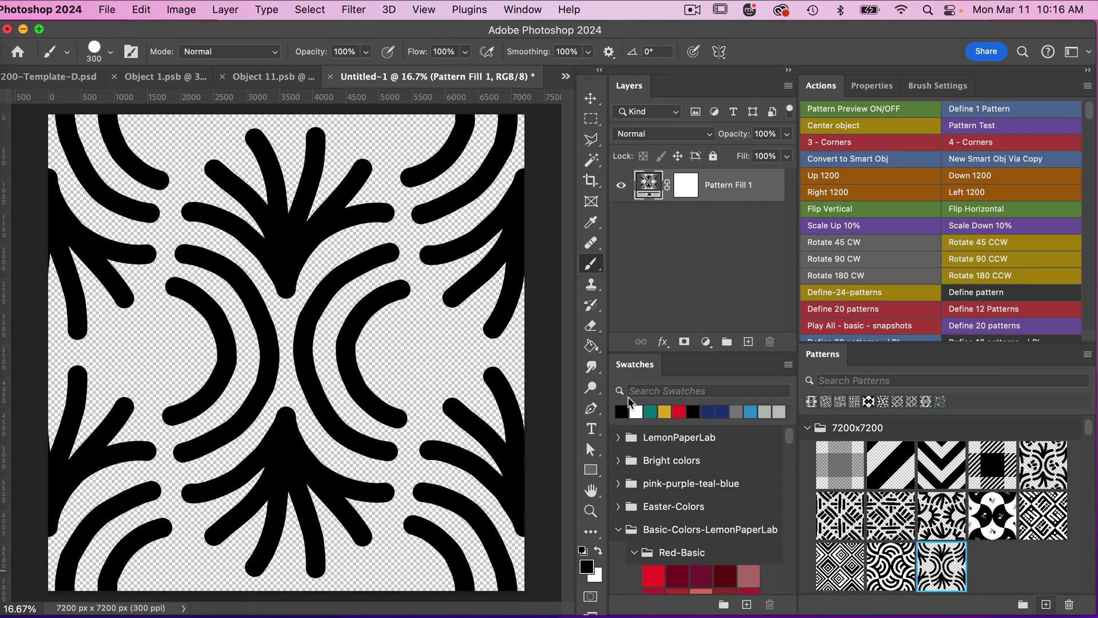
{"action": "double_click", "coordinate": [650, 185]}
{"action": "key", "text": "Tab"}
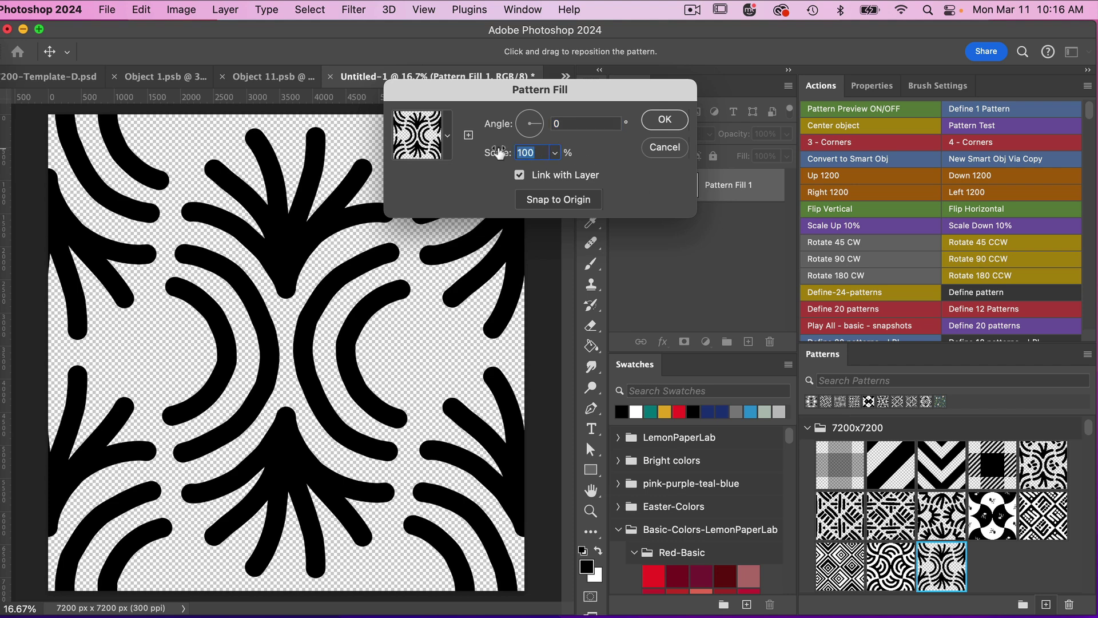
{"action": "type", "text": "20"}
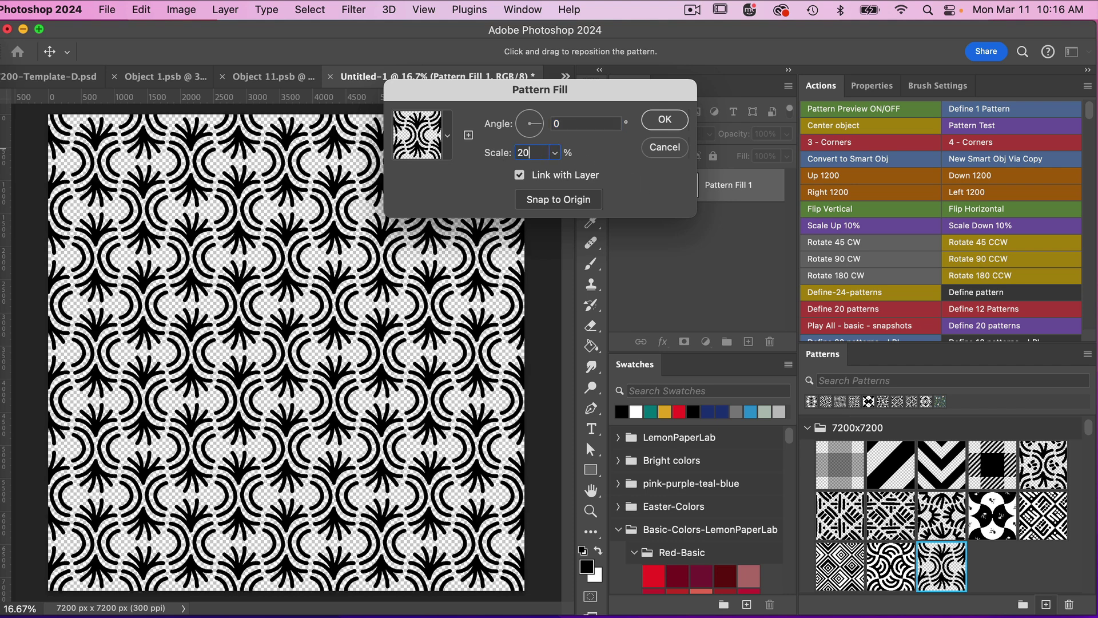
{"action": "left_click", "coordinate": [655, 124]}
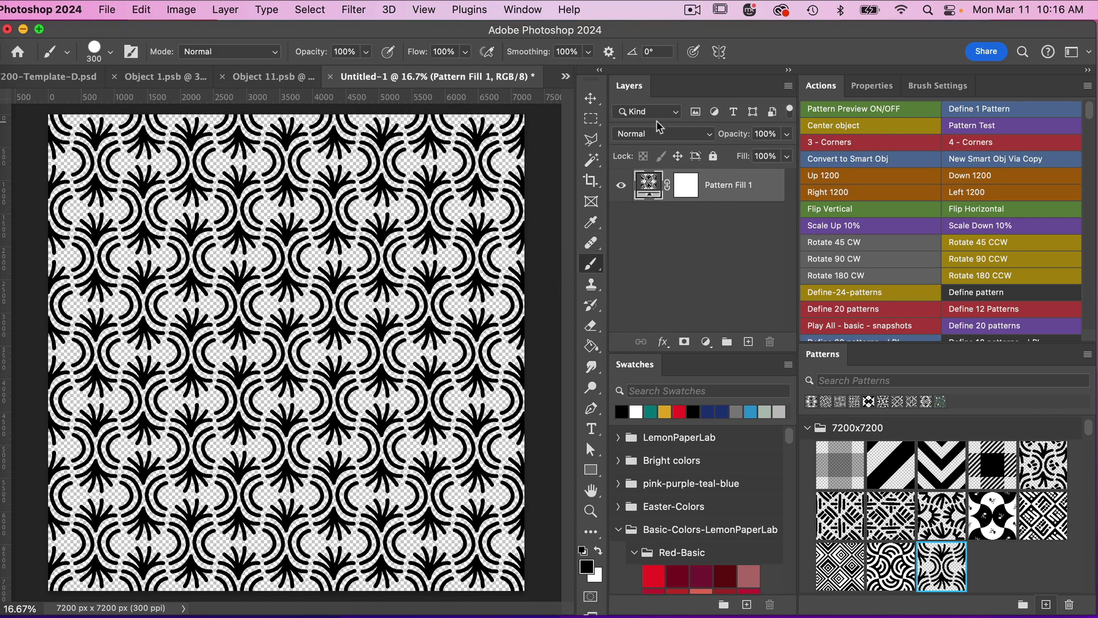
Add a black (000000) solid color fill layer above the pattern fill and clip it to the pattern.
{"action": "left_click", "coordinate": [705, 342]}
{"action": "left_click", "coordinate": [728, 360]}
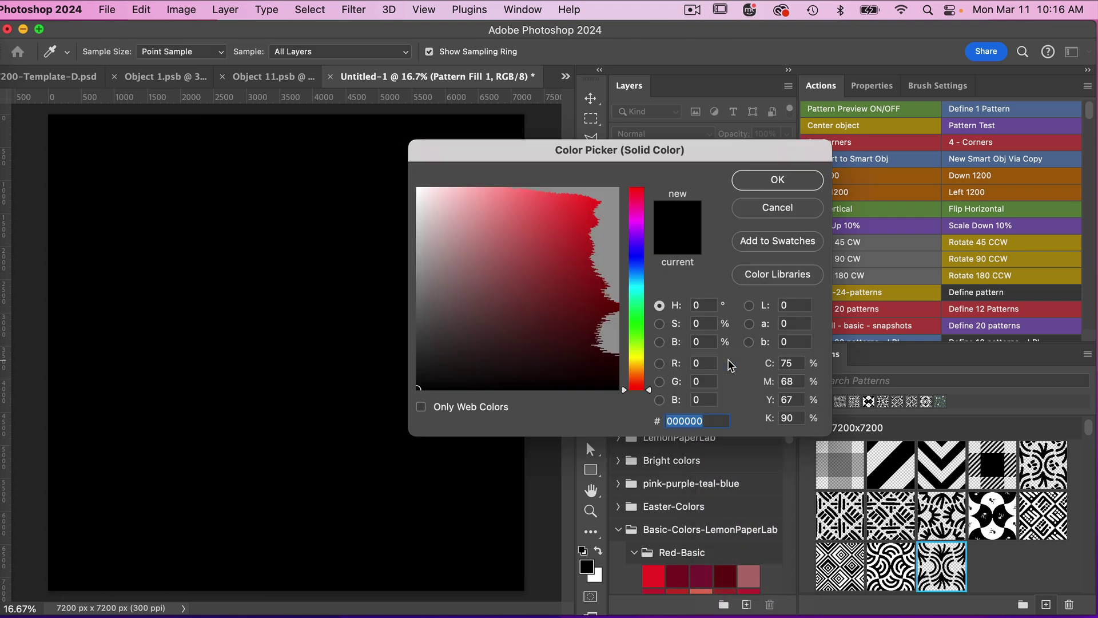
{"action": "left_click", "coordinate": [776, 180]}
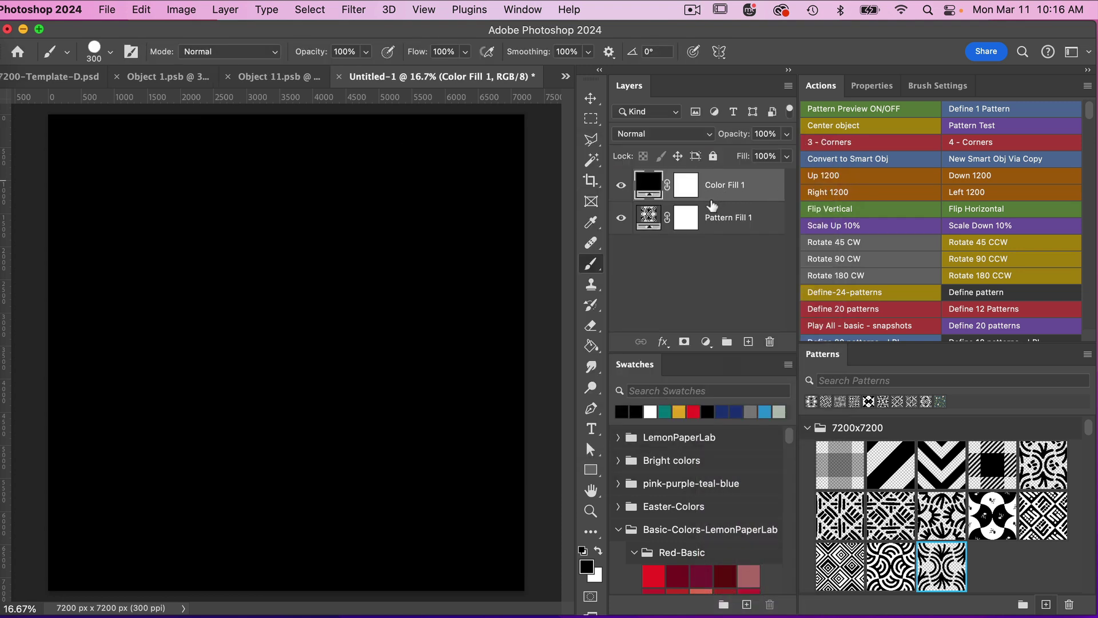
{"action": "right_click", "coordinate": [710, 198]}
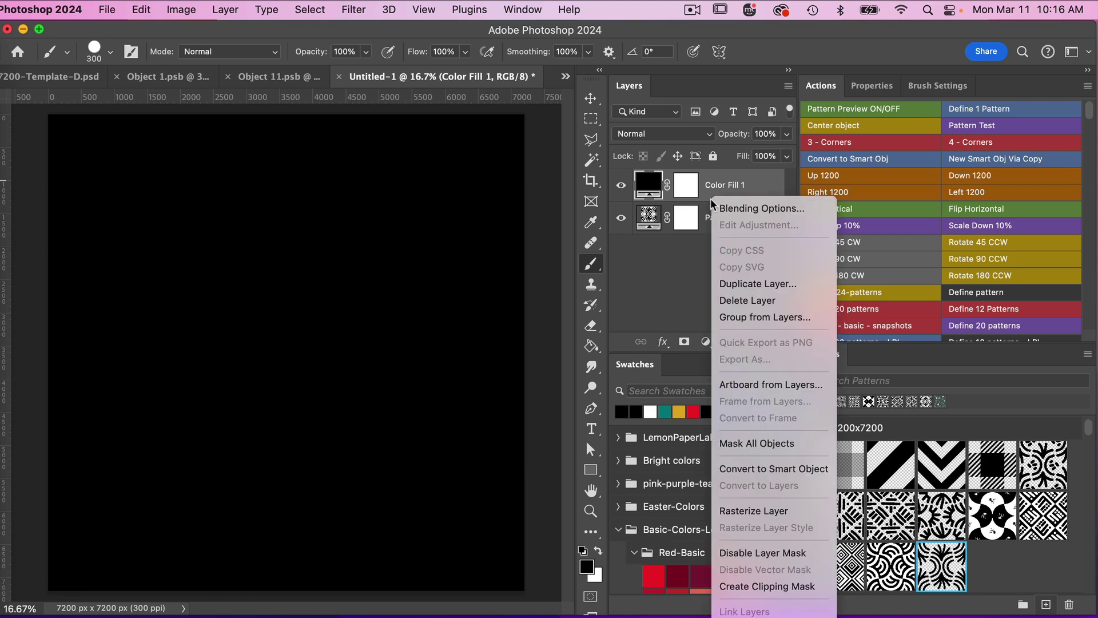
{"action": "left_click", "coordinate": [759, 583]}
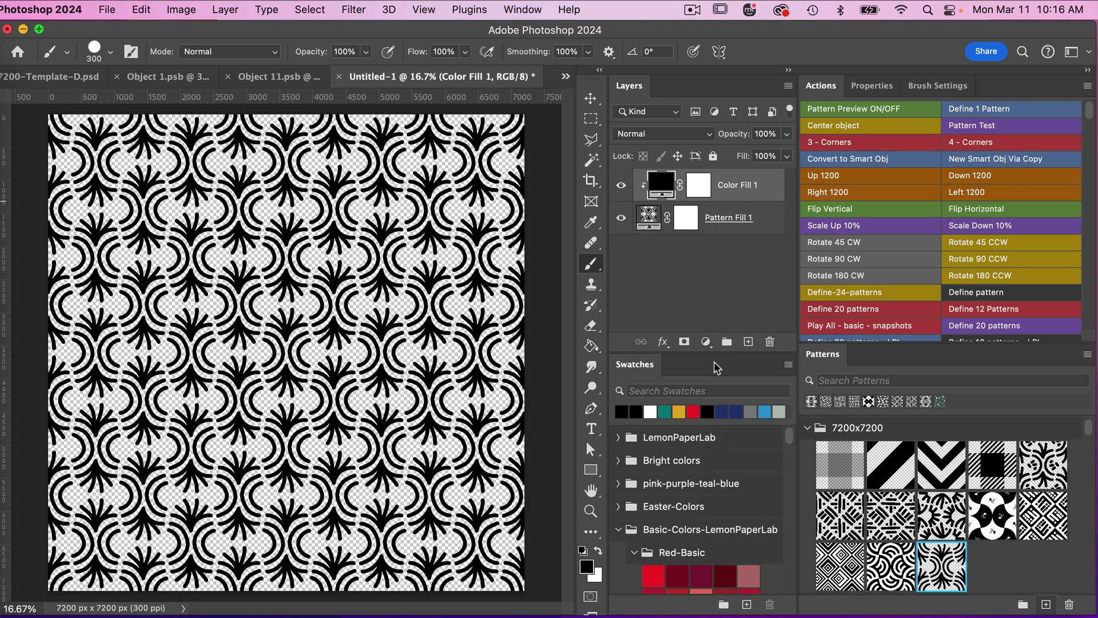
Add a white (fff) solid color fill layer and move it beneath Pattern Fill 1 as the background.
{"action": "left_click", "coordinate": [706, 341]}
{"action": "left_click", "coordinate": [730, 361]}
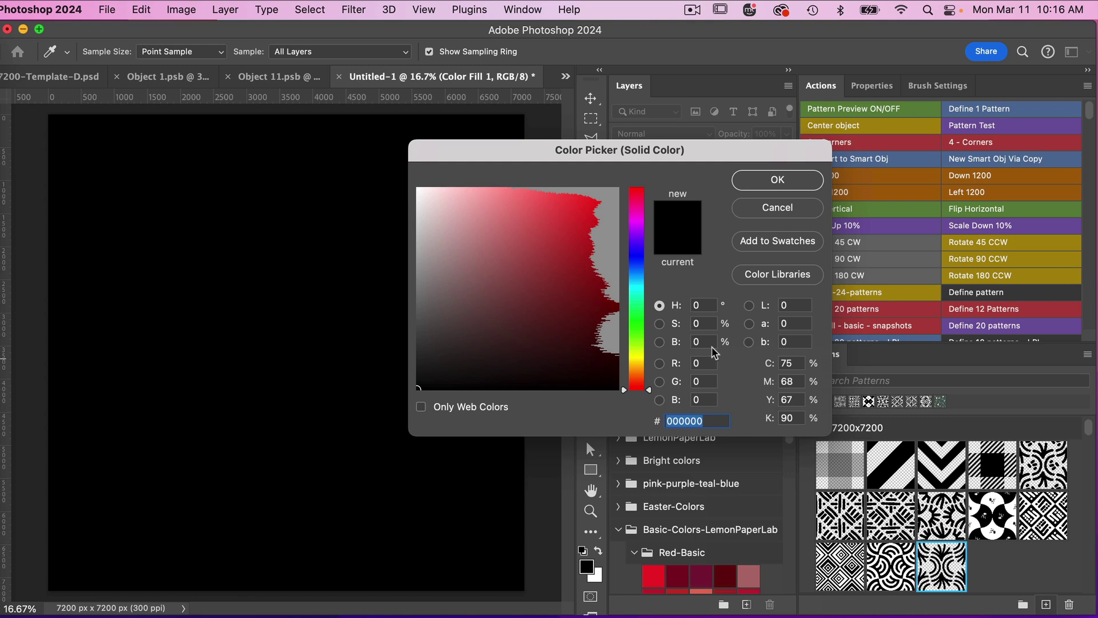
{"action": "type", "text": "fff"}
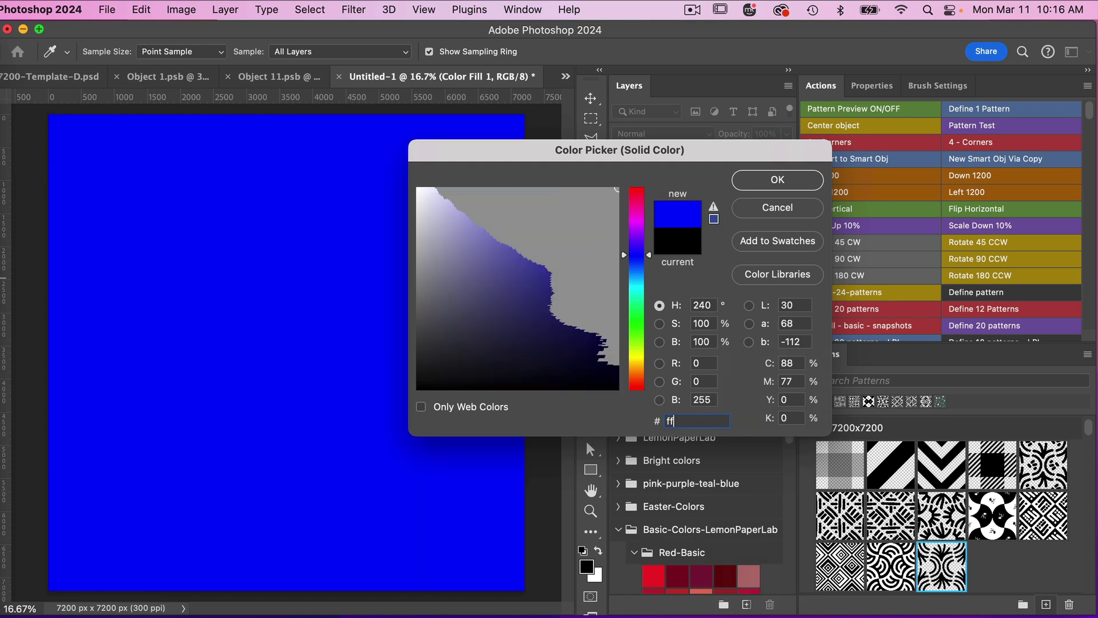
{"action": "left_click", "coordinate": [778, 181]}
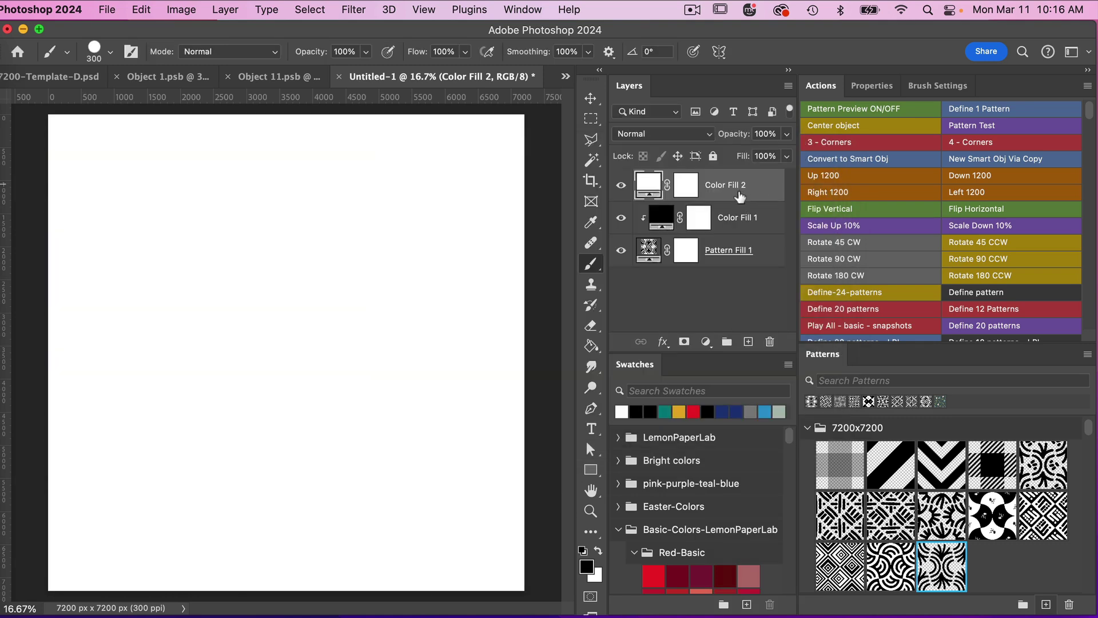
{"action": "left_click_drag", "start_coordinate": [740, 196], "coordinate": [747, 280]}
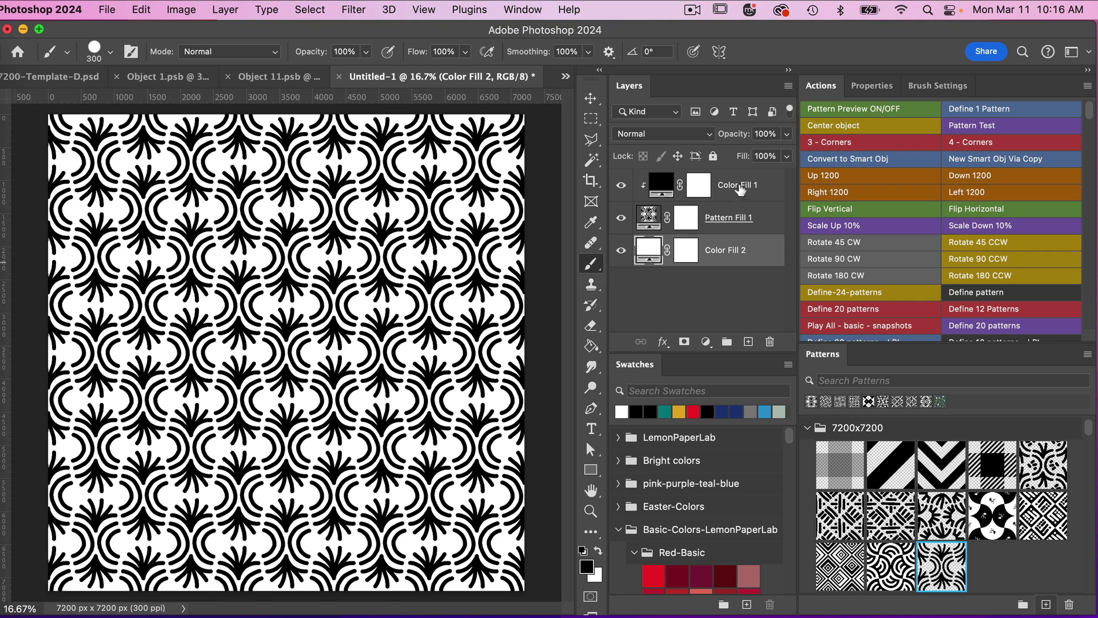
Recolor the Color Fill 2 background with a medium-dark blue Blue-Basic swatch and the clipped Color Fill 1 with white.
{"action": "left_click", "coordinate": [740, 191]}
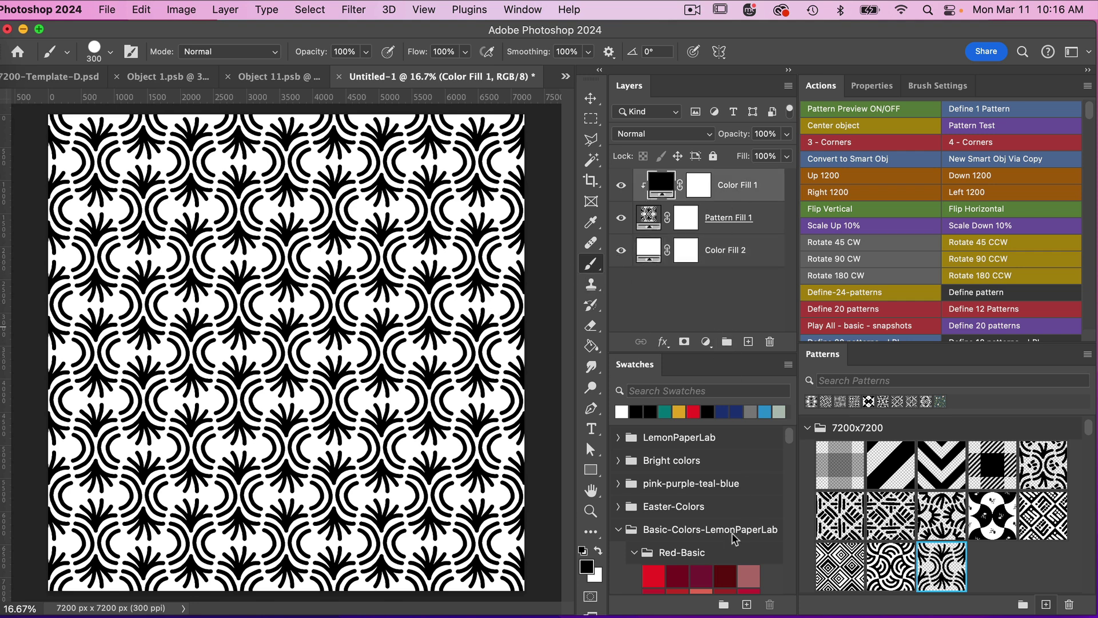
{"action": "scroll", "coordinate": [718, 508], "scroll_direction": "down", "scroll_amount": 5}
{"action": "left_click", "coordinate": [738, 250]}
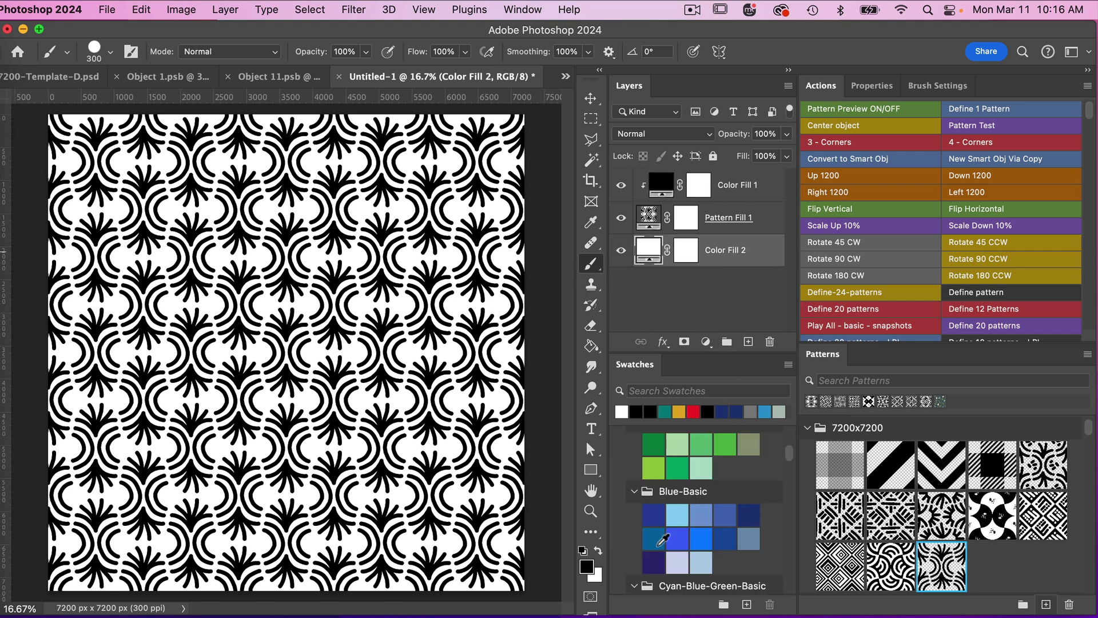
{"action": "left_click", "coordinate": [653, 538]}
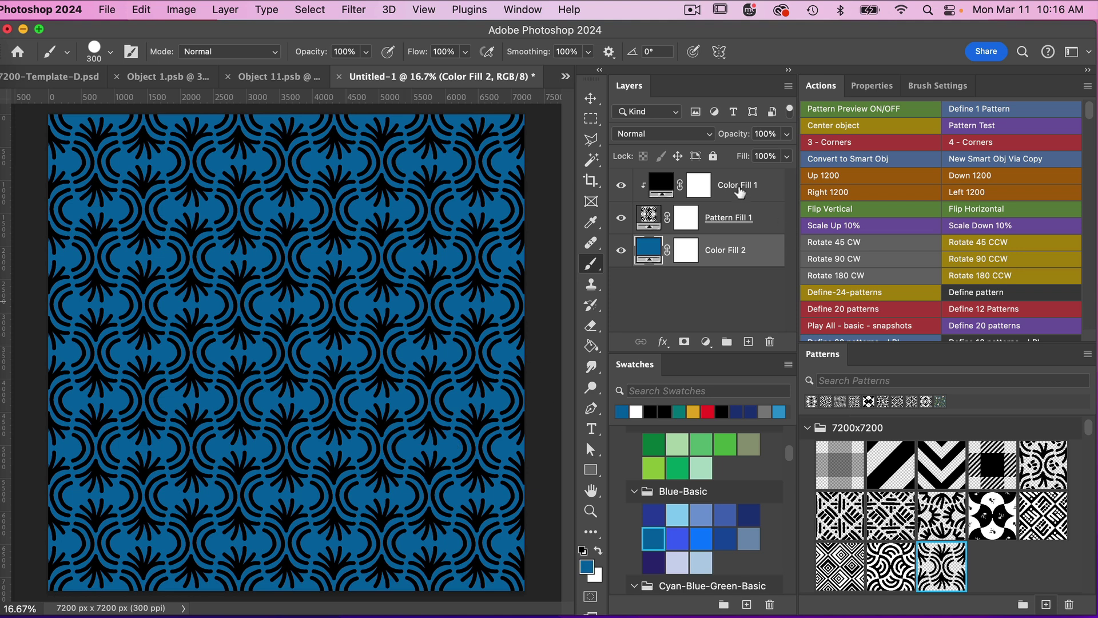
{"action": "left_click", "coordinate": [740, 191]}
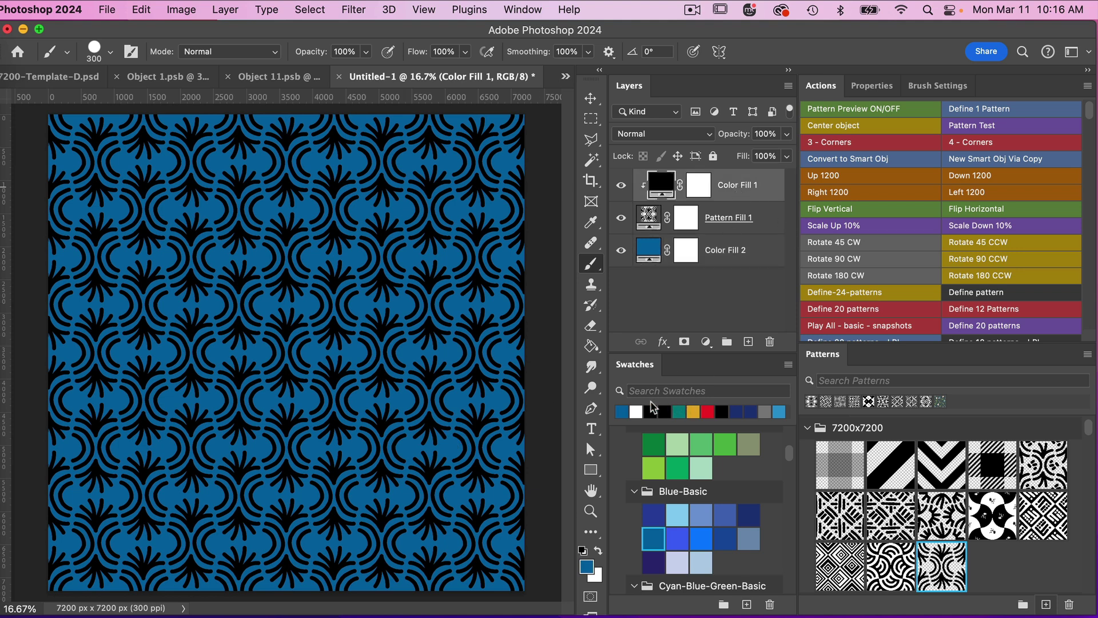
{"action": "left_click", "coordinate": [636, 411]}
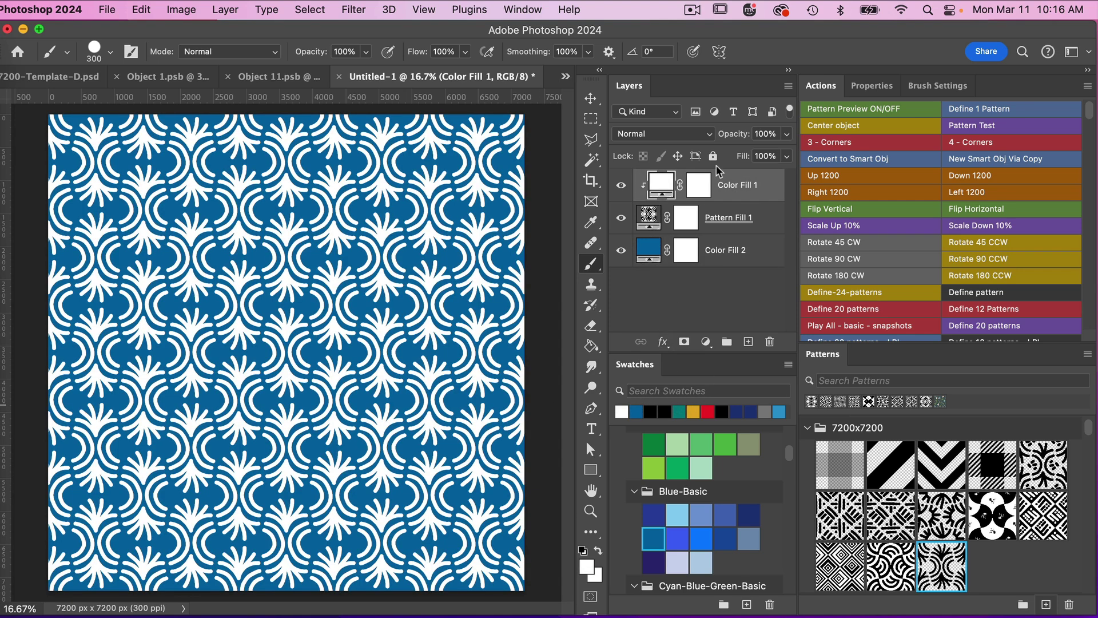
Set Pattern Fill 1's opacity to 50% and recolor the Color Fill 2 background with the bright emerald green swatch.
{"action": "left_click", "coordinate": [736, 222]}
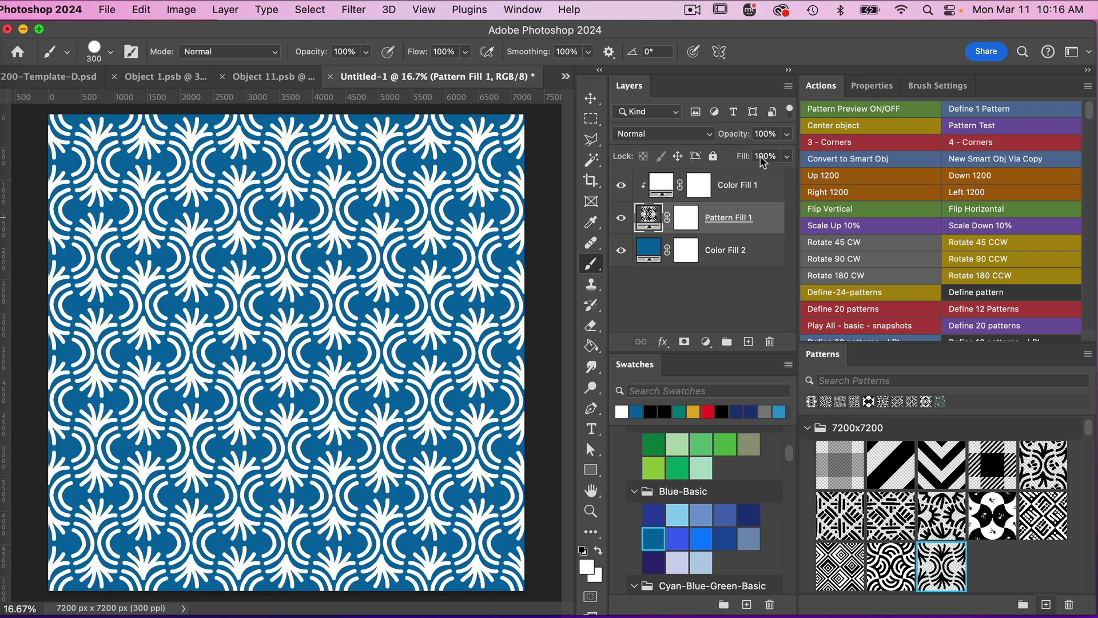
{"action": "type", "text": "50"}
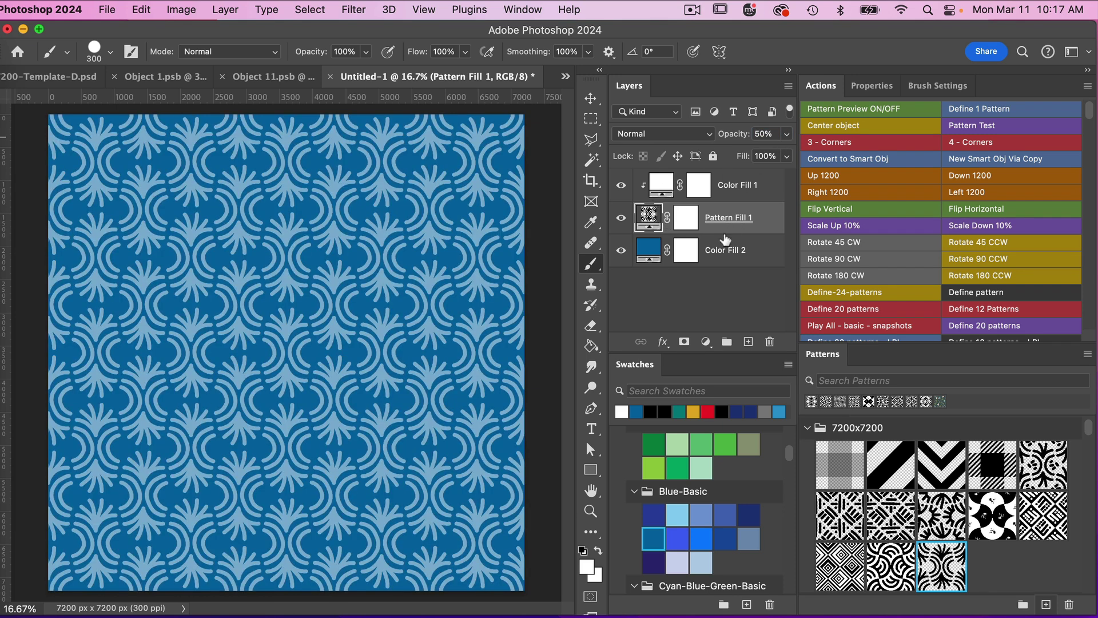
{"action": "left_click", "coordinate": [732, 264]}
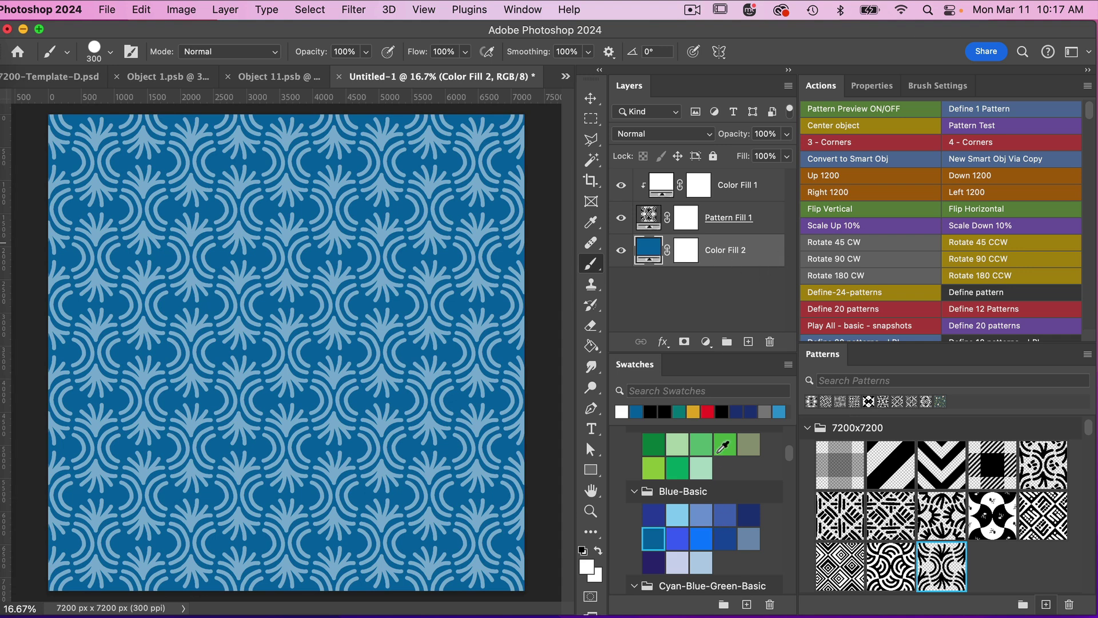
{"action": "left_click", "coordinate": [657, 446]}
{"action": "left_click", "coordinate": [682, 463]}
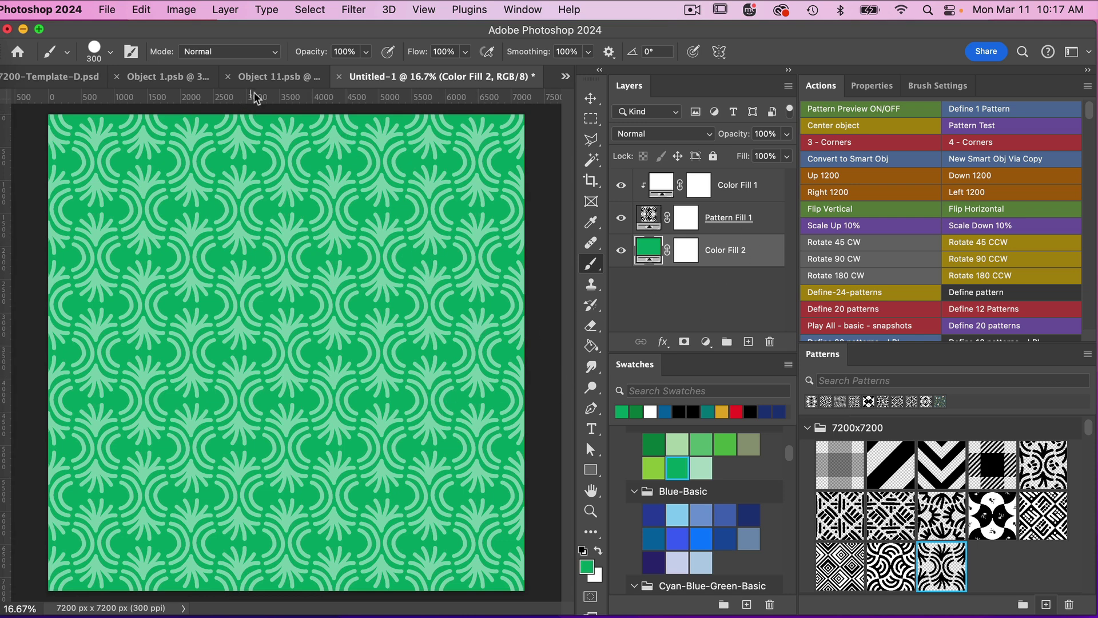
In Object 11.psb, hide Layer 1, show the Reference 1 scallop guide and add a new empty layer on top.
{"action": "left_click", "coordinate": [274, 76]}
{"action": "left_click", "coordinate": [620, 185]}
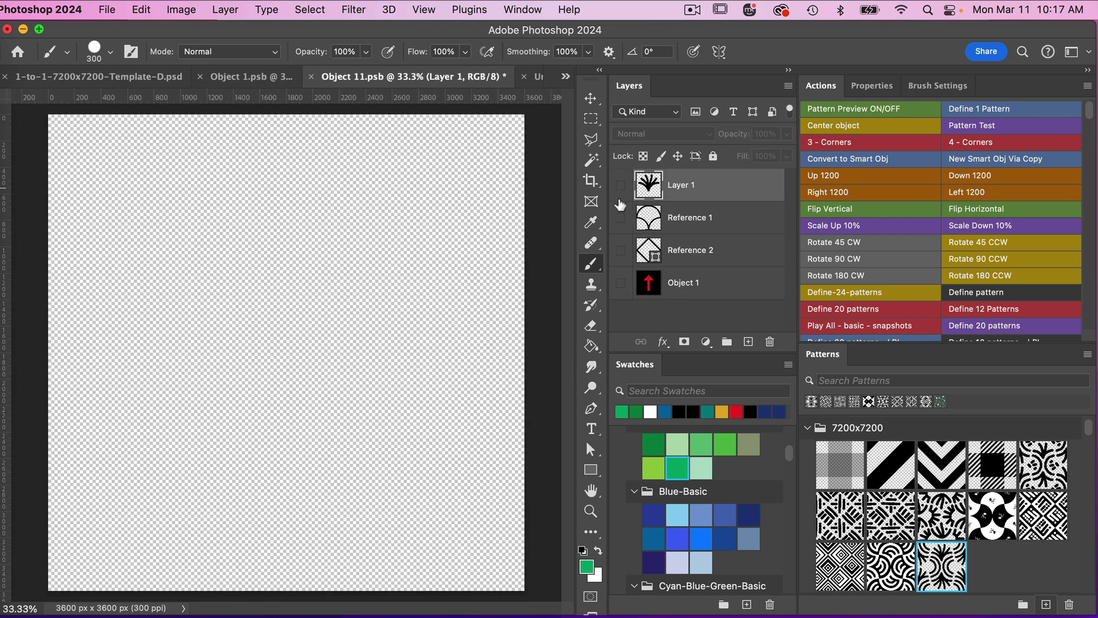
{"action": "left_click", "coordinate": [621, 218]}
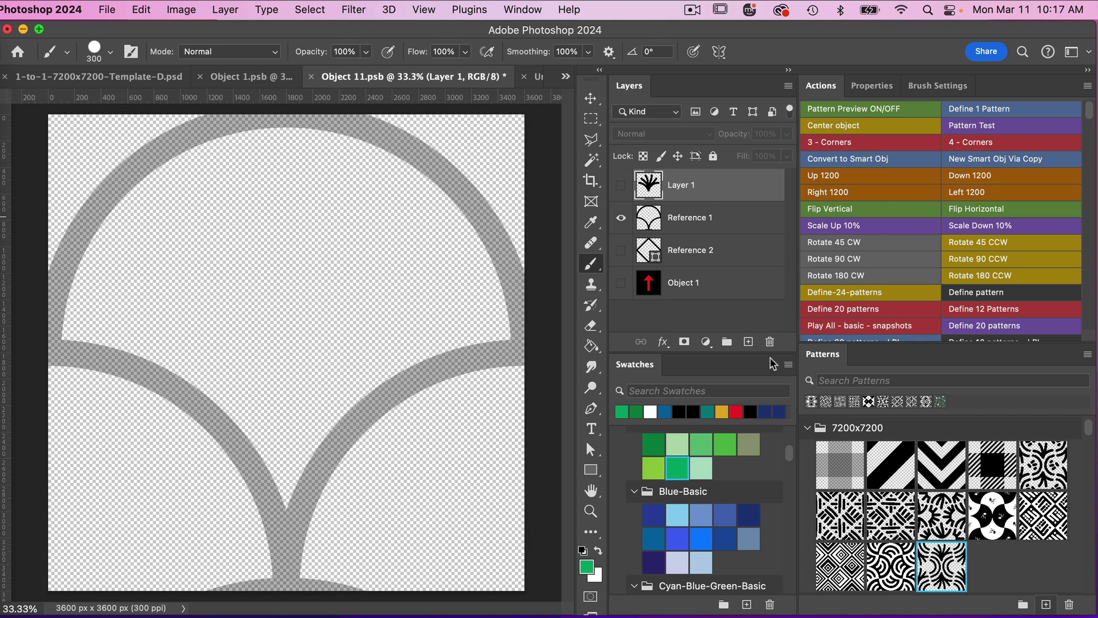
{"action": "left_click", "coordinate": [747, 341]}
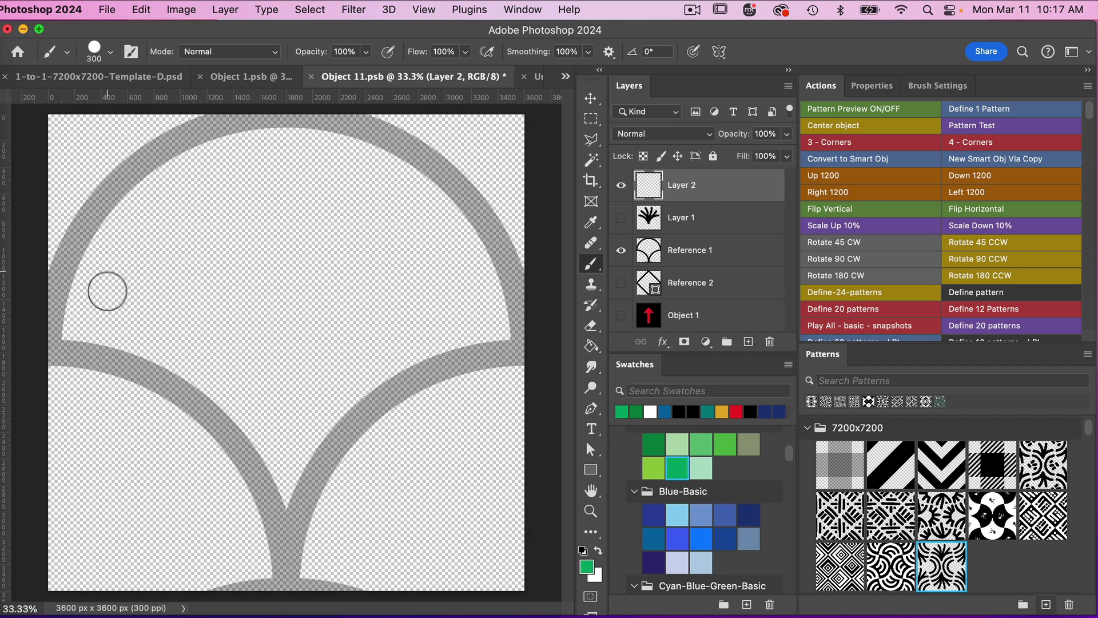
Paint an arc of thirteen evenly spaced black dots on Layer 2, following the inside edge of the Reference 1 scallop.
{"action": "left_click", "coordinate": [86, 318]}
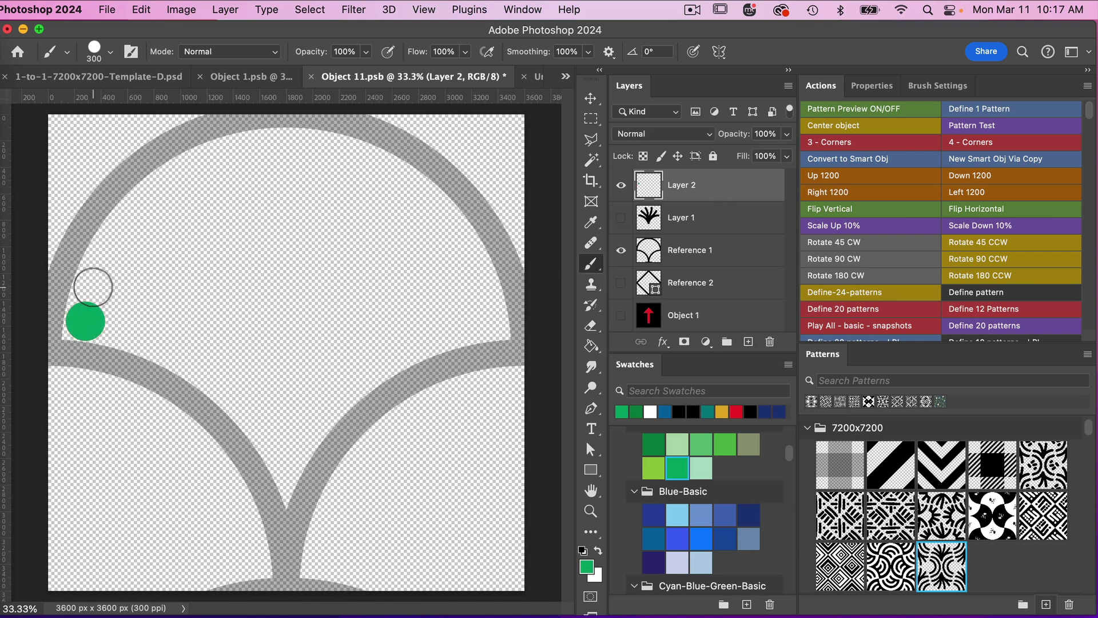
{"action": "key", "text": "super+z"}
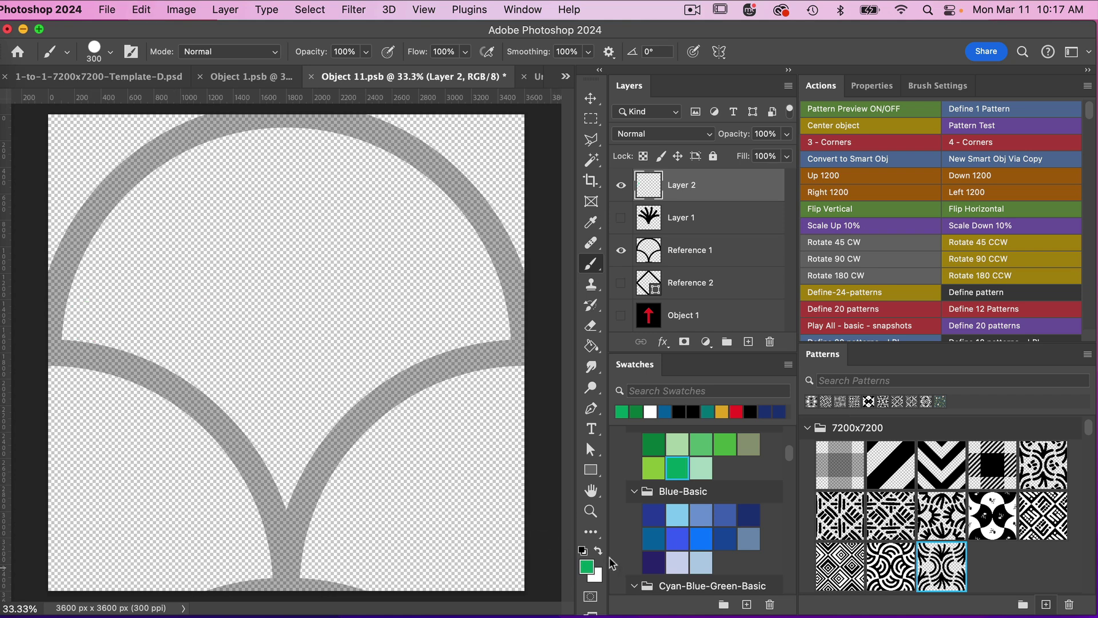
{"action": "left_click", "coordinate": [583, 550]}
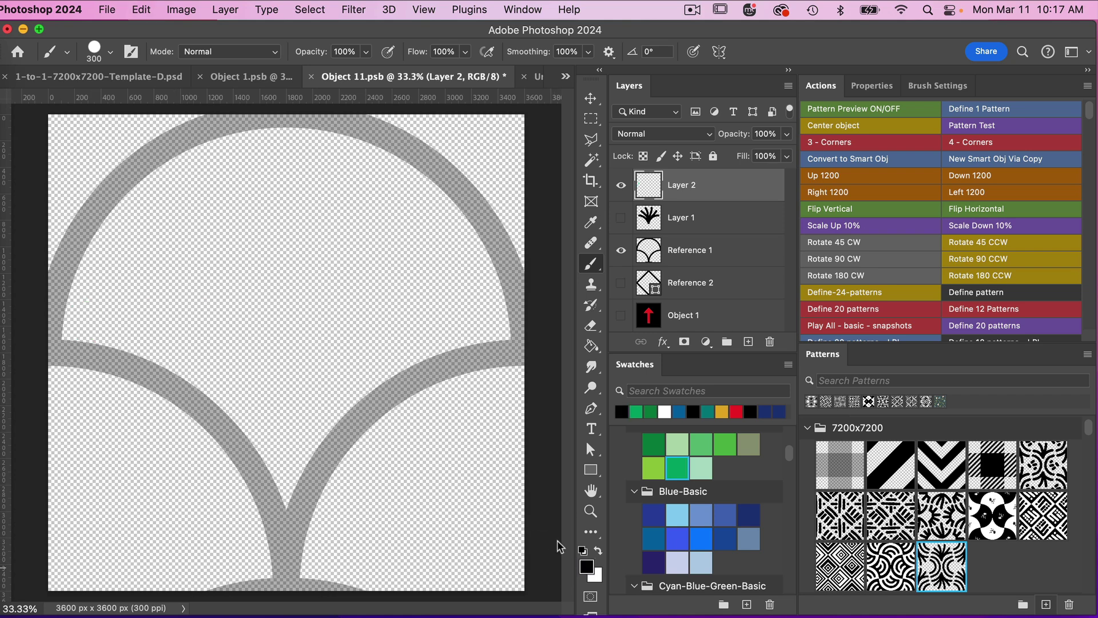
{"action": "left_click", "coordinate": [83, 320]}
{"action": "left_click", "coordinate": [97, 274]}
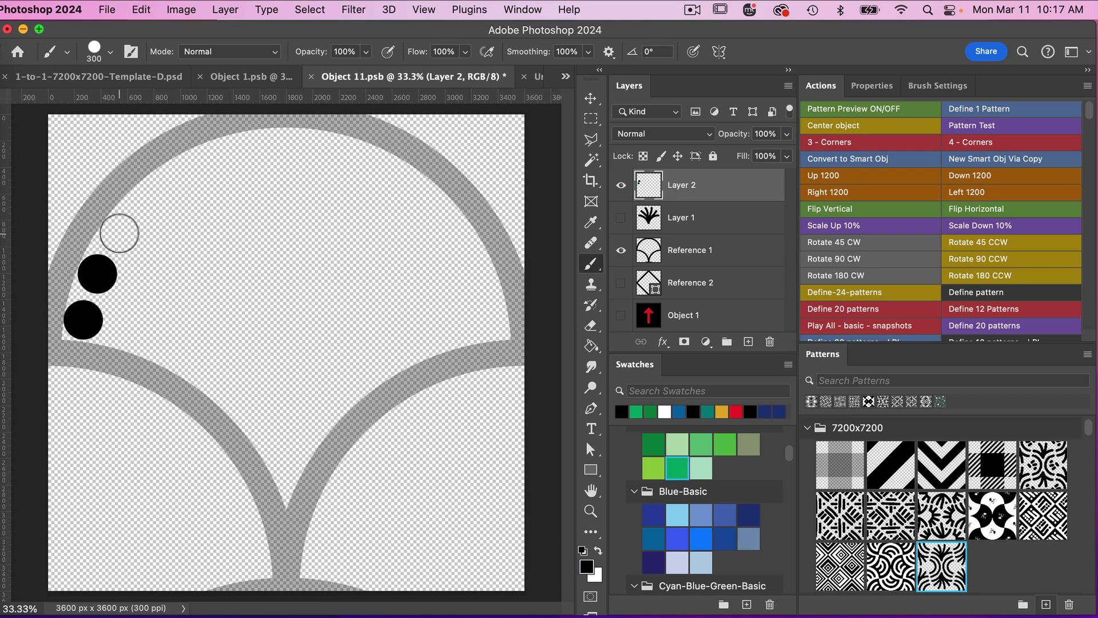
{"action": "left_click", "coordinate": [120, 233]}
{"action": "left_click", "coordinate": [149, 199]}
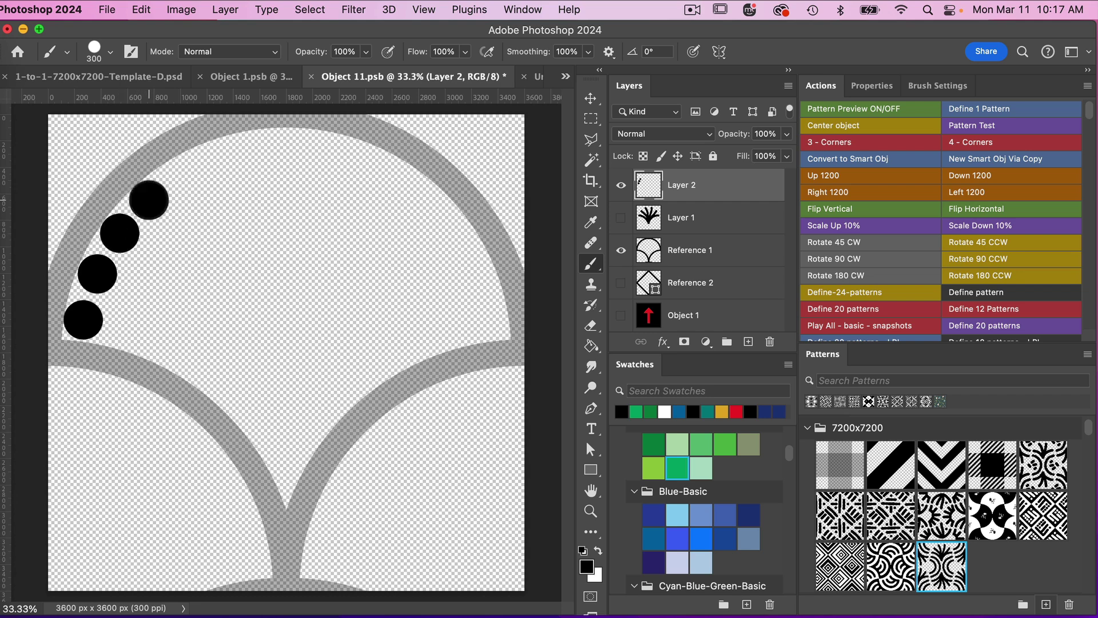
{"action": "left_click", "coordinate": [185, 172]}
{"action": "left_click", "coordinate": [231, 156]}
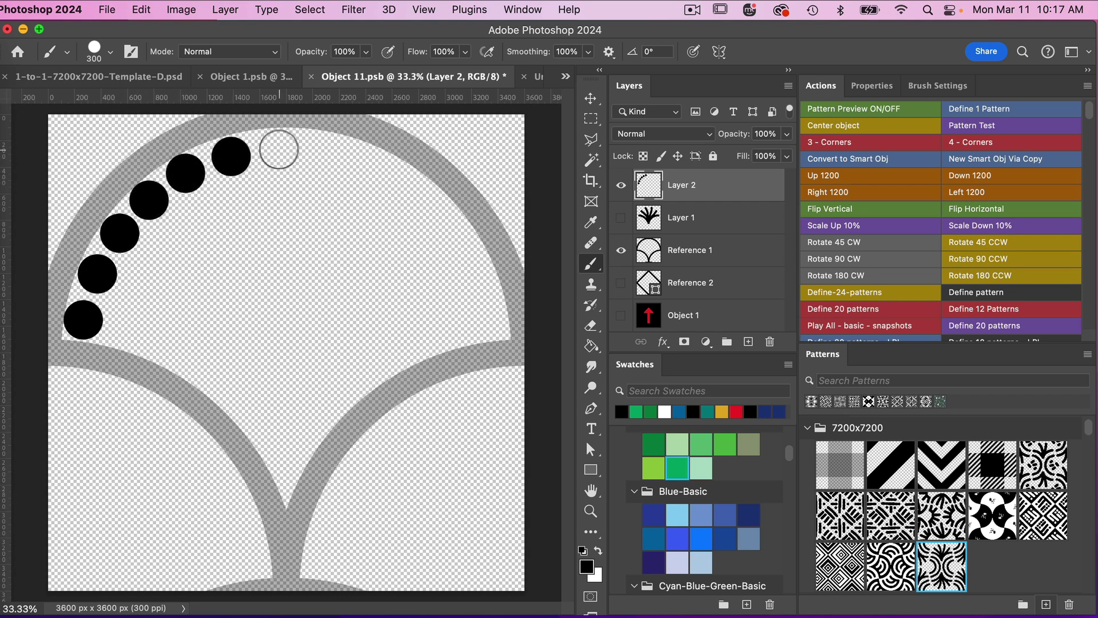
{"action": "left_click", "coordinate": [279, 150]}
{"action": "left_click", "coordinate": [323, 154]}
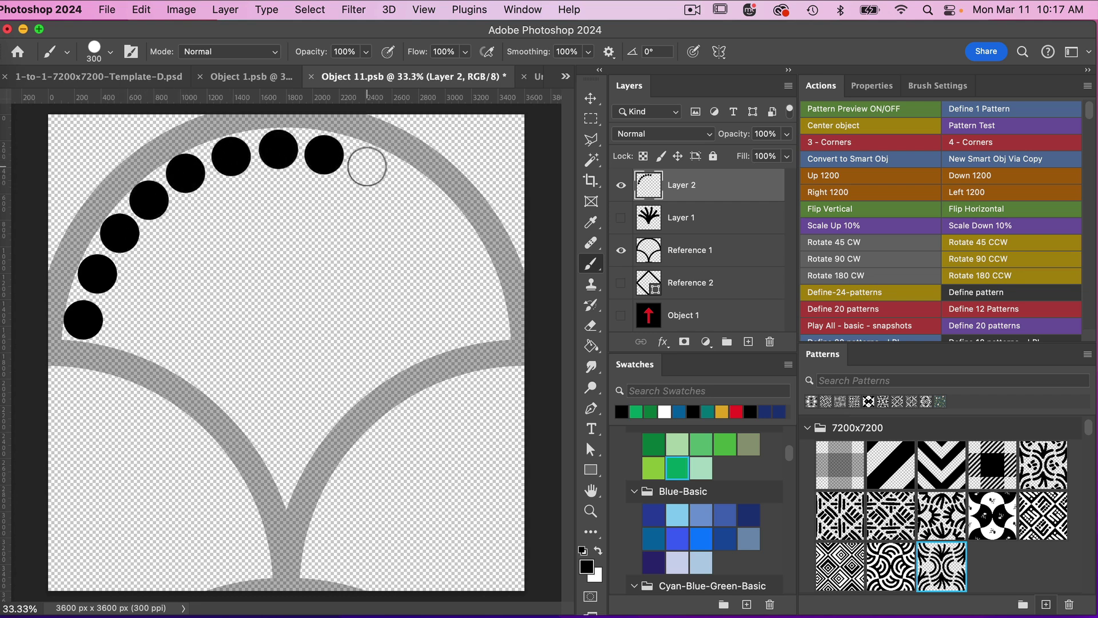
{"action": "left_click", "coordinate": [373, 171]}
{"action": "left_click", "coordinate": [411, 196]}
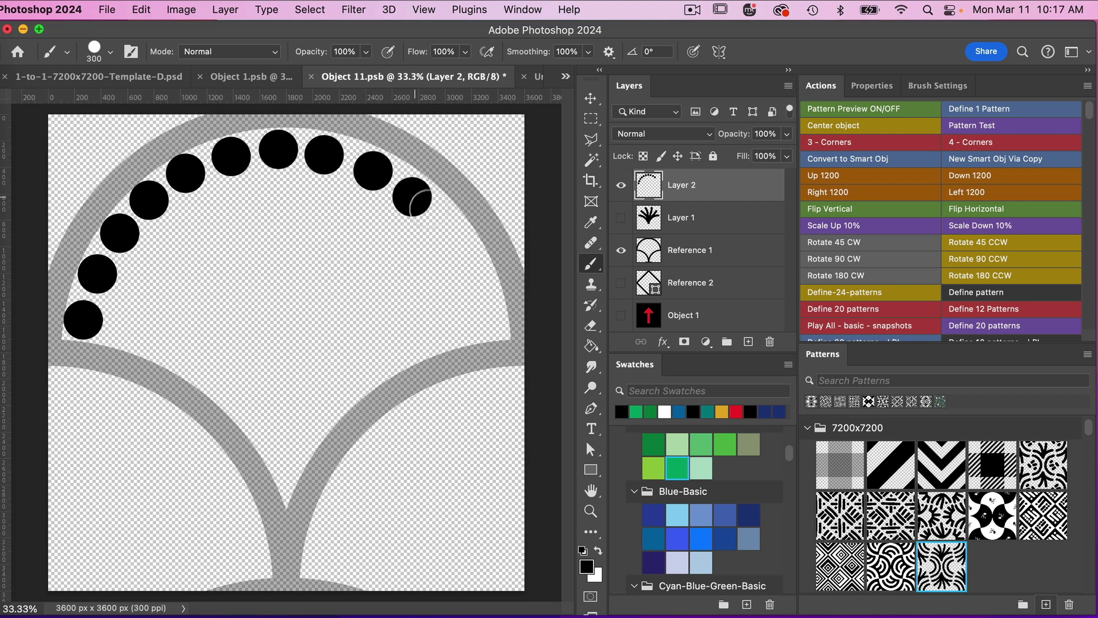
{"action": "left_click", "coordinate": [446, 230]}
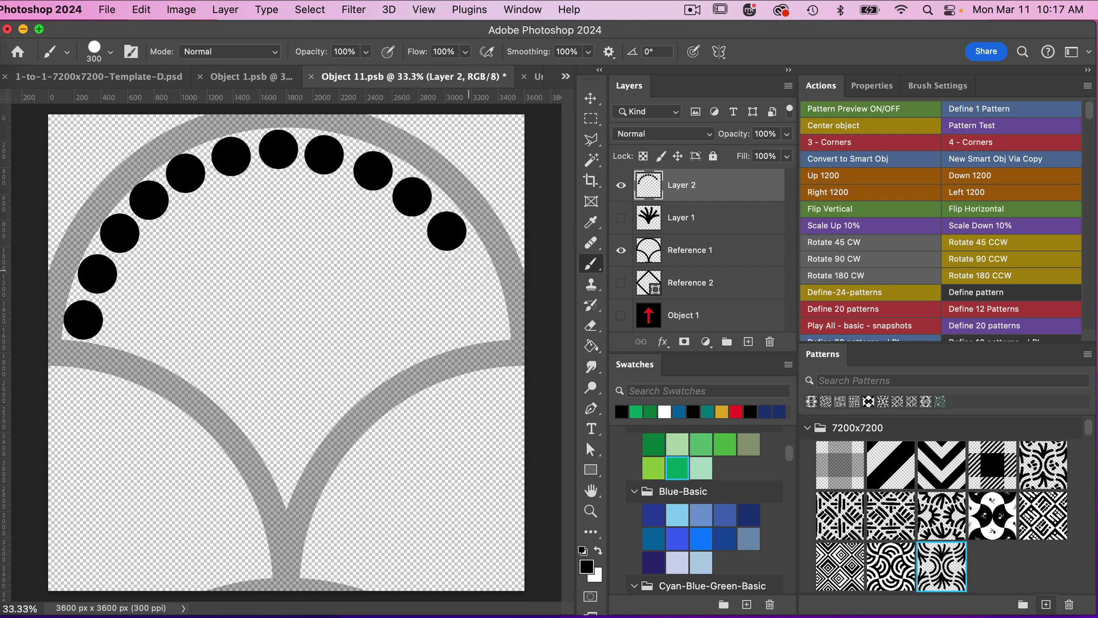
{"action": "left_click", "coordinate": [469, 274]}
{"action": "left_click", "coordinate": [484, 318]}
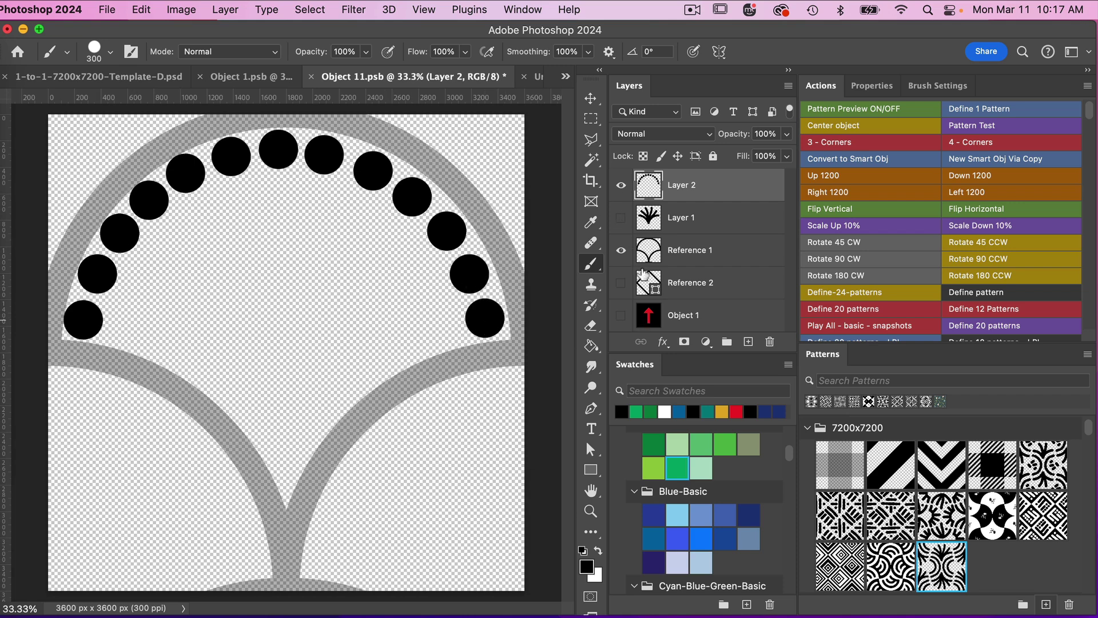
Hide the Reference 1 guide, save Object 11.psb and switch to the 1-to-1-7200x7200-Template-D.psd document.
{"action": "left_click", "coordinate": [621, 250]}
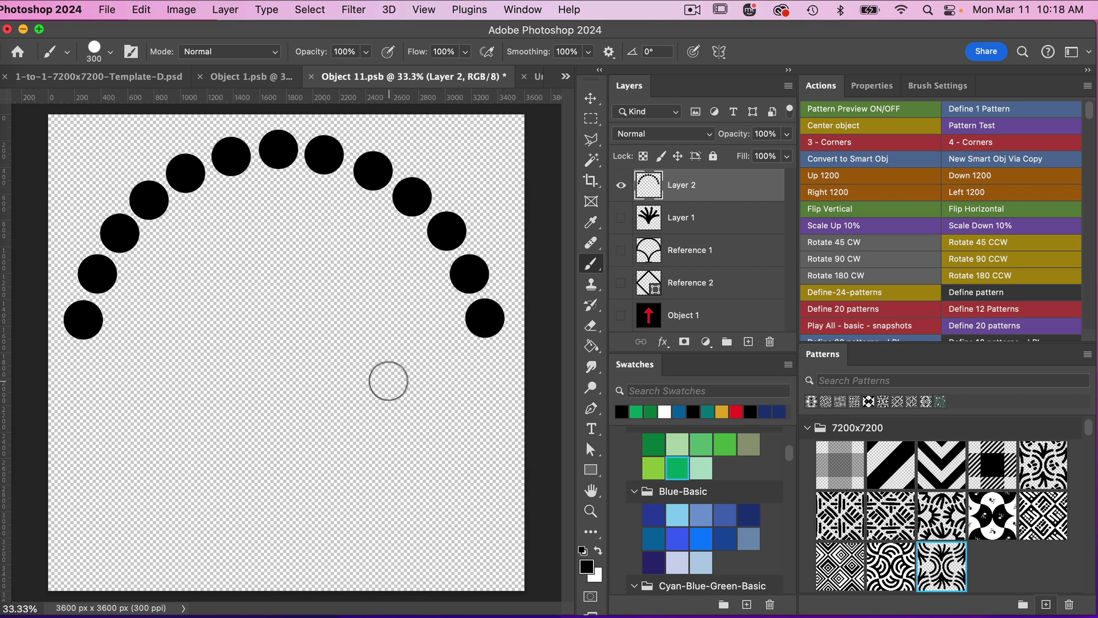
{"action": "key", "text": "super+s"}
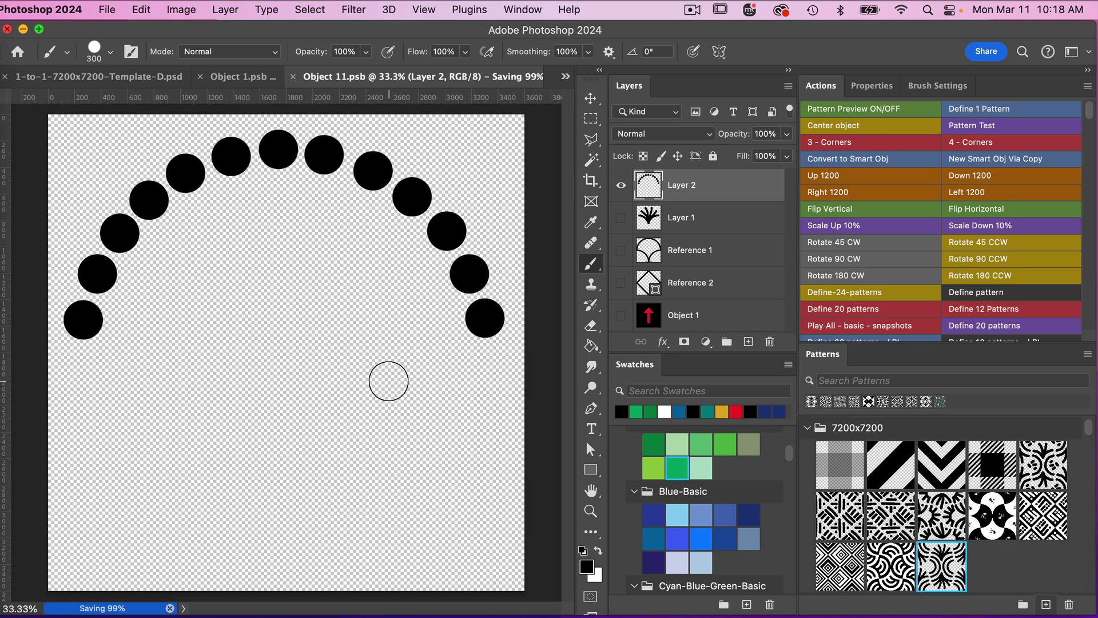
{"action": "left_click", "coordinate": [142, 76]}
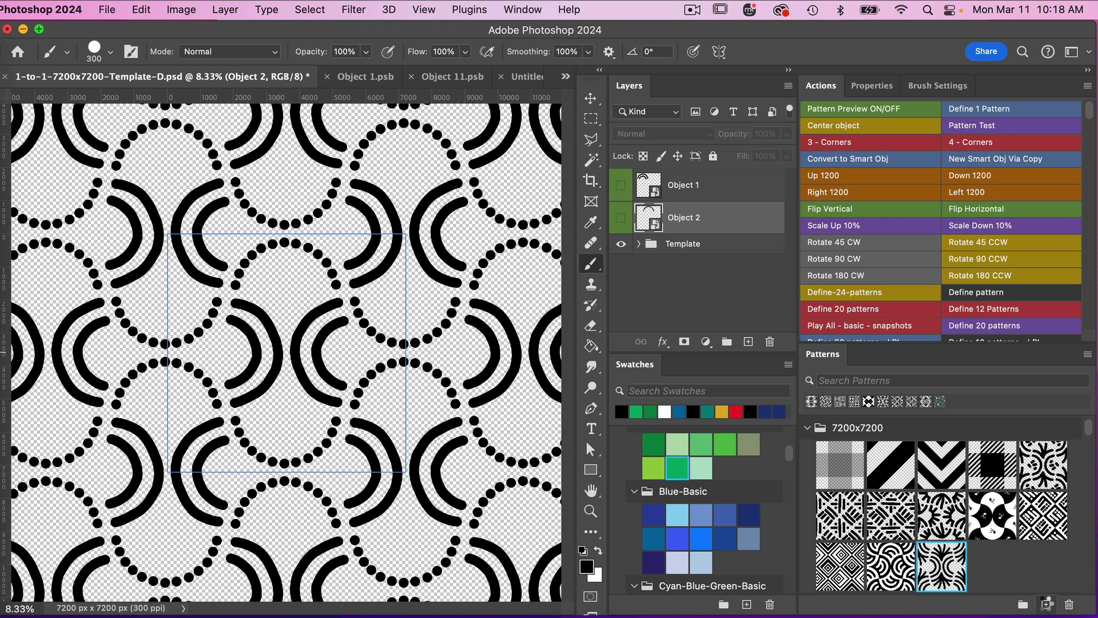
Define the template's dotted-arc design as a new pattern in the 7200x7200 group and apply it to Pattern Fill 1 in Untitled-1.
{"action": "left_click", "coordinate": [1046, 604]}
{"action": "left_click", "coordinate": [534, 390]}
{"action": "left_click", "coordinate": [523, 76]}
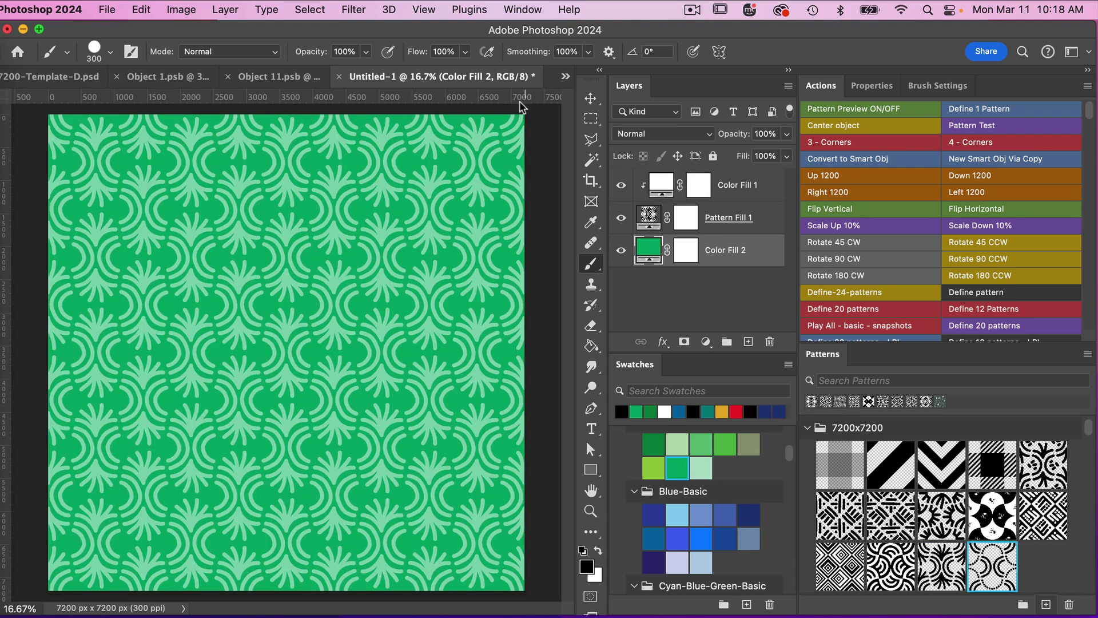
{"action": "left_click", "coordinate": [748, 224]}
{"action": "left_click", "coordinate": [998, 563]}
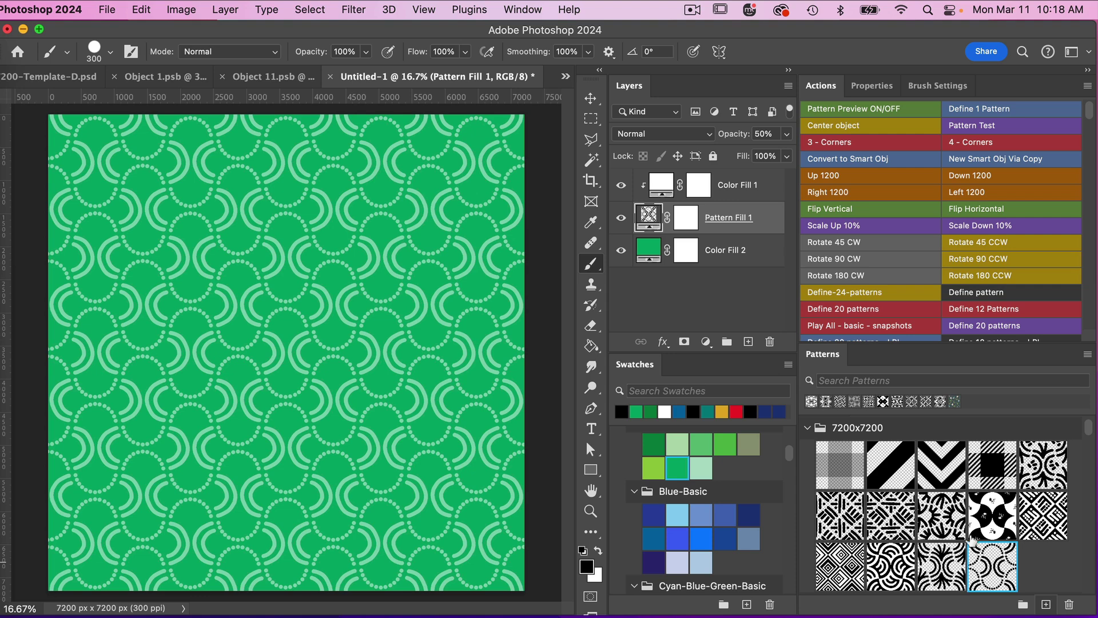
Recolor the Color Fill 2 background with the dark cyan-blue swatch from the Cyan-Blue-Green-Basic group.
{"action": "left_click", "coordinate": [731, 254]}
{"action": "scroll", "coordinate": [726, 503], "scroll_direction": "down", "scroll_amount": 3}
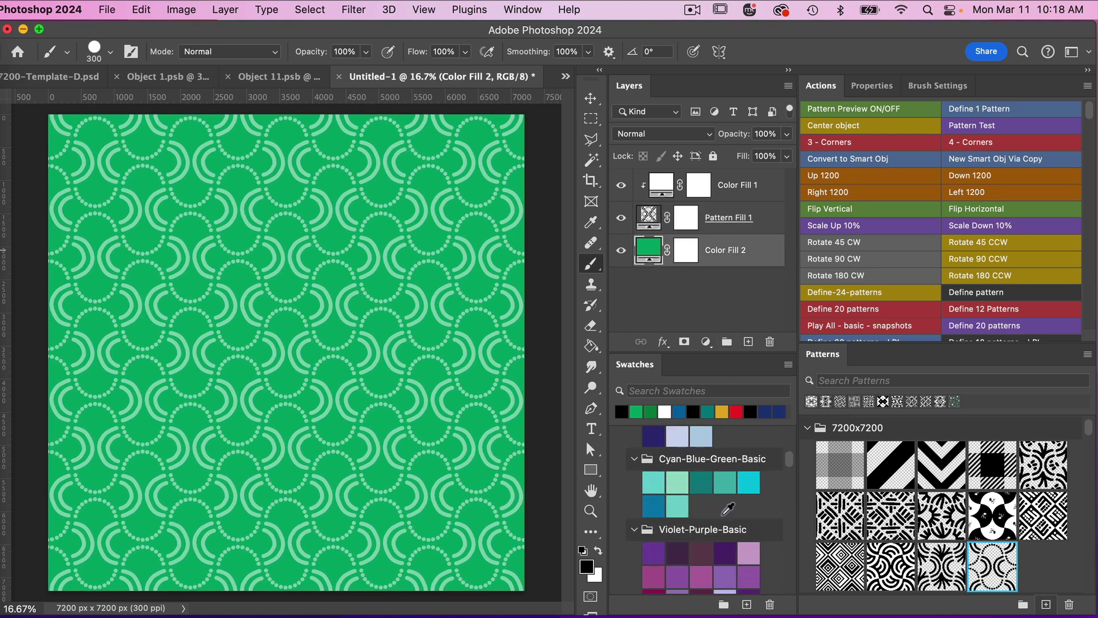
{"action": "left_click", "coordinate": [656, 502]}
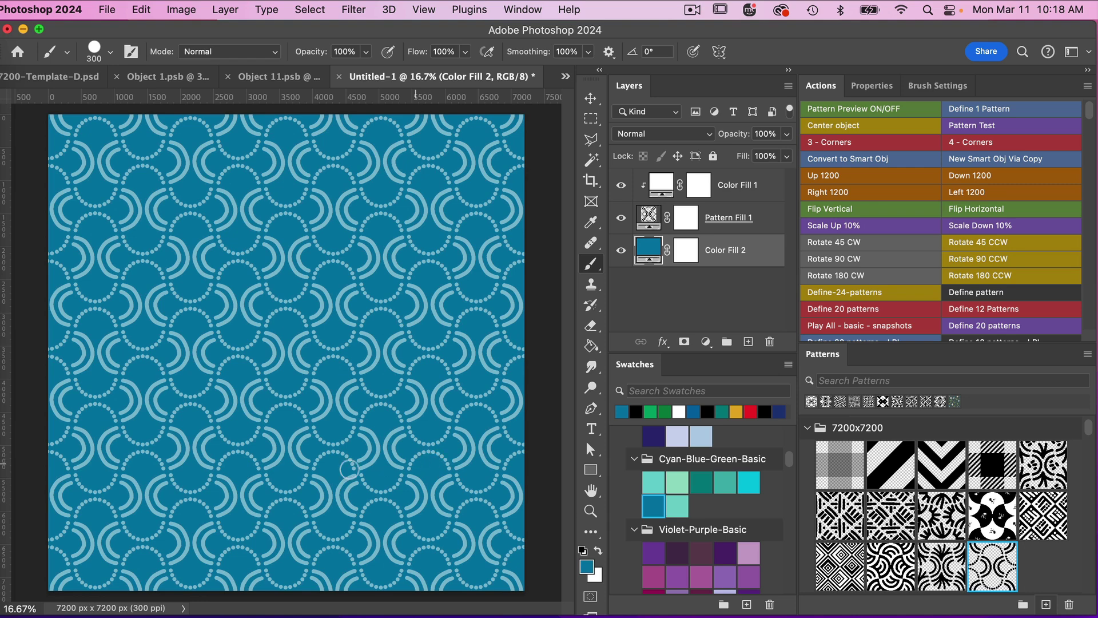
In Object 1.psb, hide Layer 2, add a new empty layer on top and show the Reference 2 diamond guide.
{"action": "left_click", "coordinate": [174, 76]}
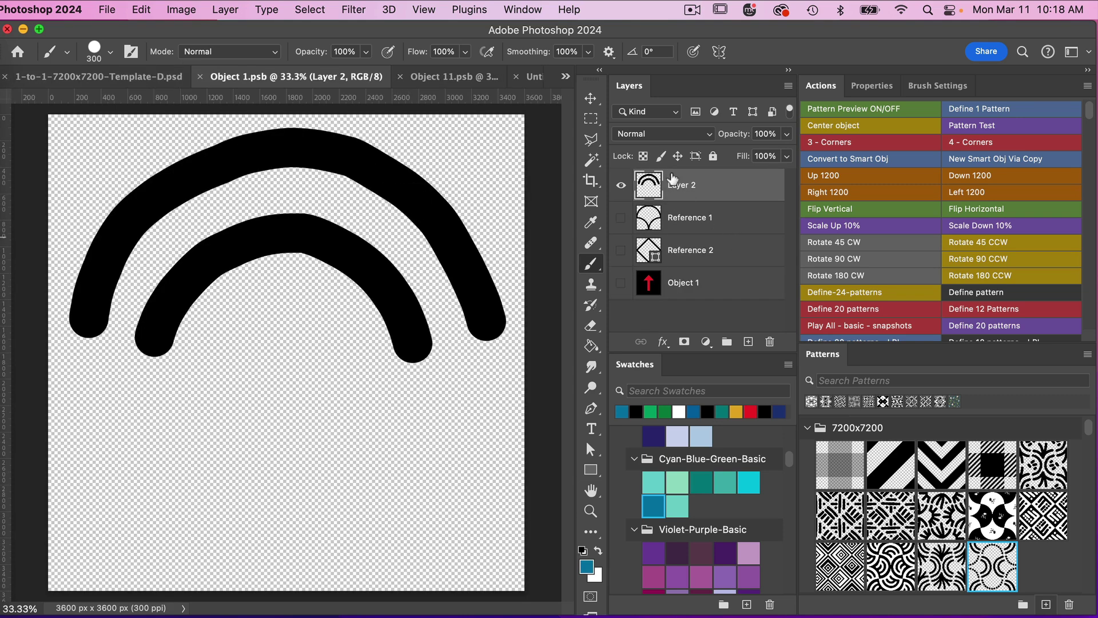
{"action": "left_click", "coordinate": [621, 185]}
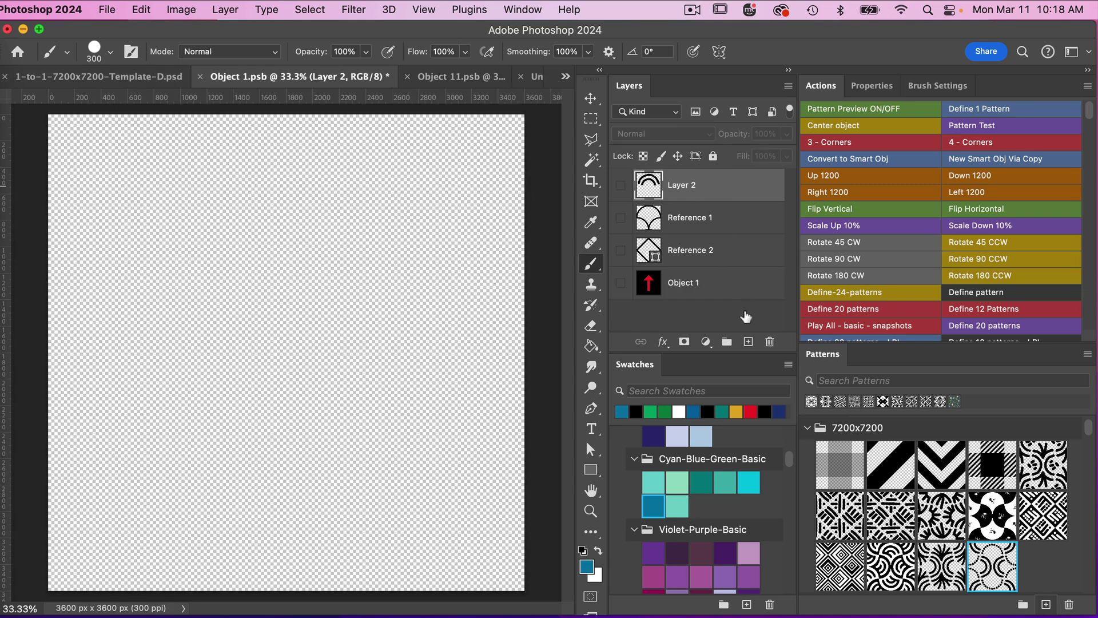
{"action": "left_click", "coordinate": [748, 341]}
{"action": "left_click", "coordinate": [621, 284]}
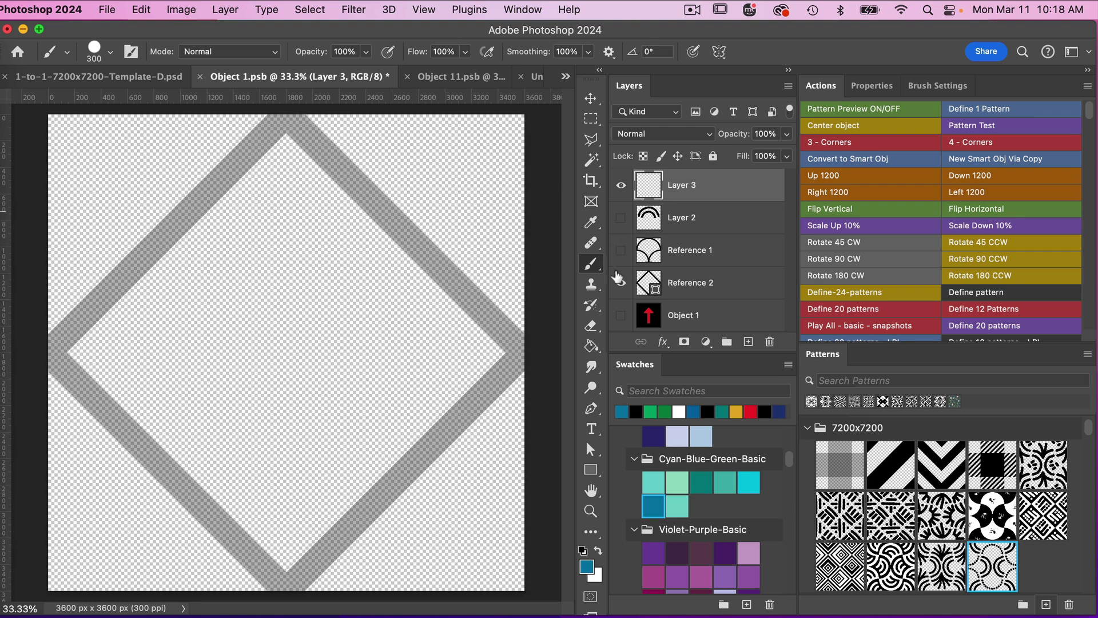
Paint two nested black chevrons with straight brush strokes, parallel to the upper edges of the diamond guide.
{"action": "key", "text": "d"}
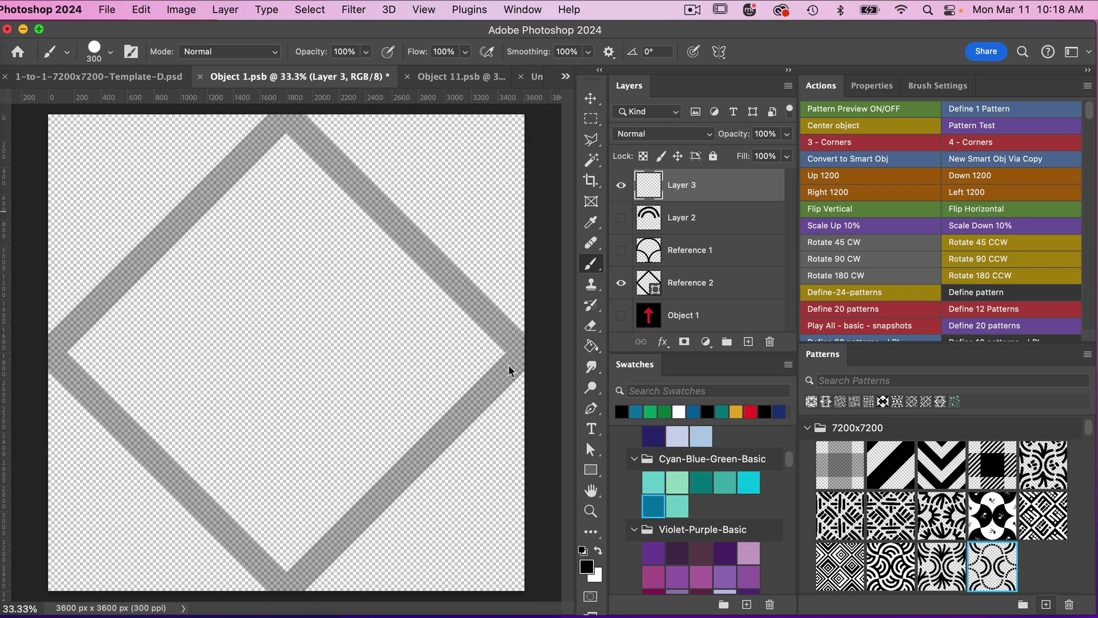
{"action": "left_click", "coordinate": [101, 353]}
{"action": "left_click", "coordinate": [282, 170], "text": "shift"}
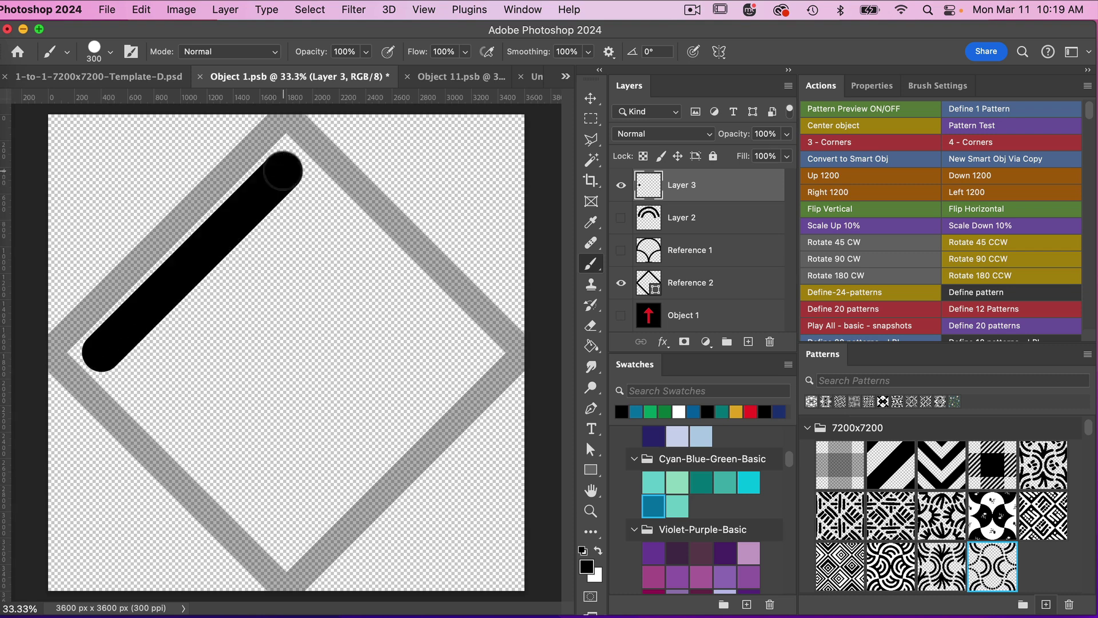
{"action": "left_click", "coordinate": [467, 358], "text": "shift"}
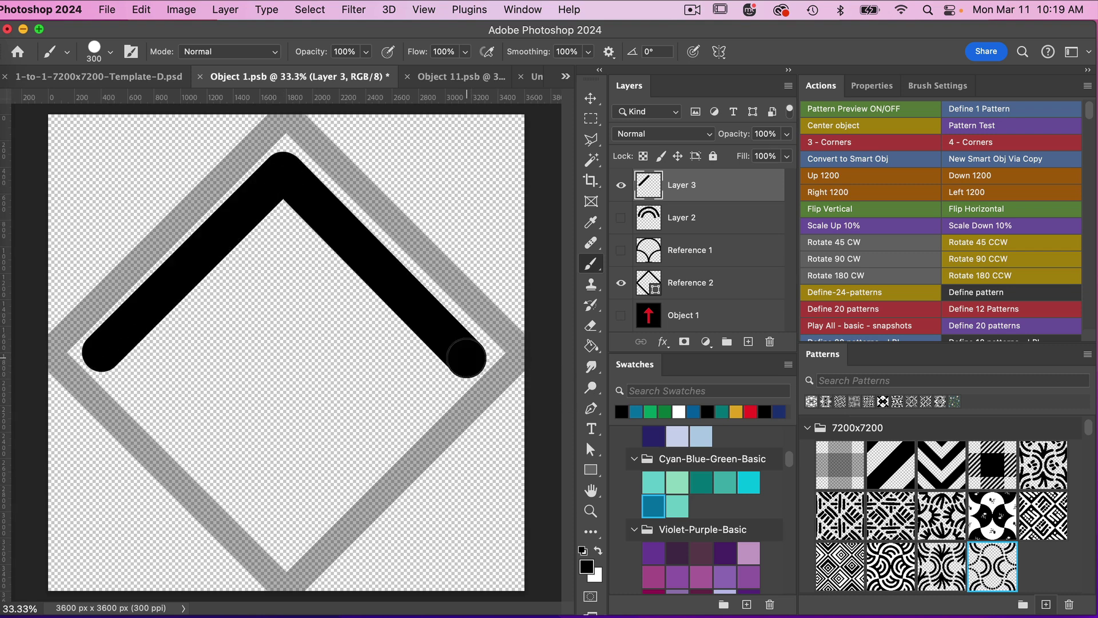
{"action": "left_click", "coordinate": [153, 399]}
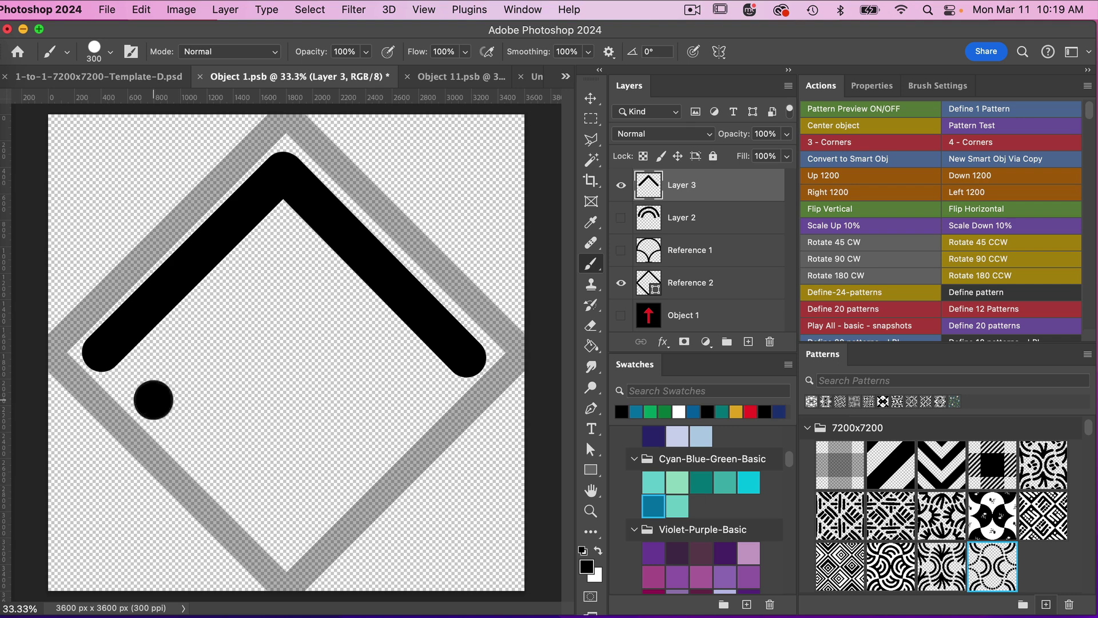
{"action": "left_click", "coordinate": [287, 276], "text": "shift"}
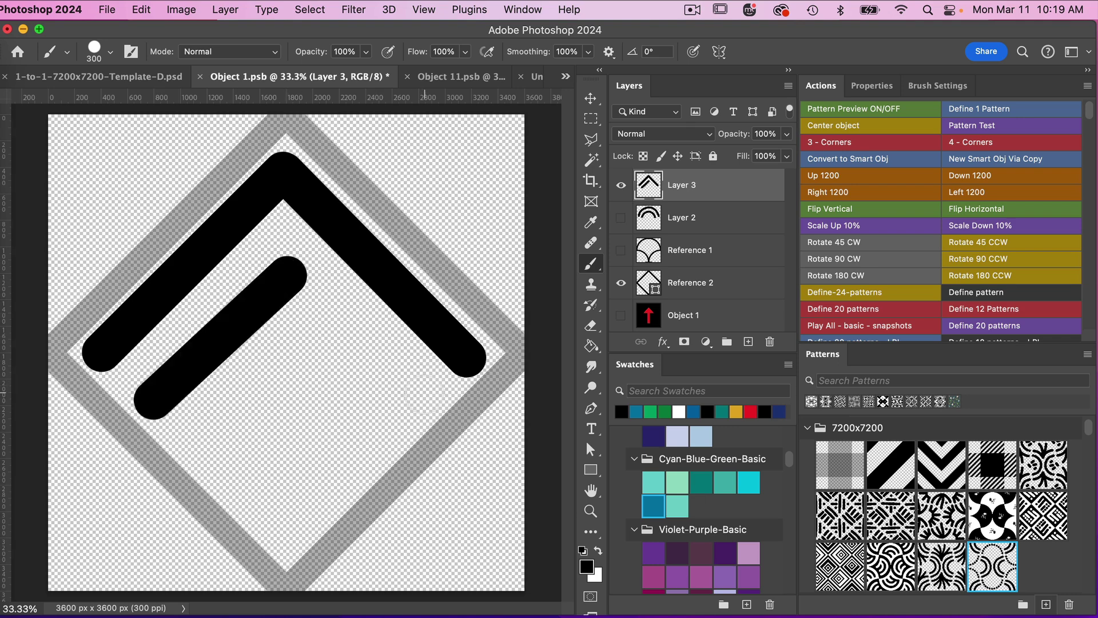
{"action": "left_click", "coordinate": [408, 401], "text": "shift"}
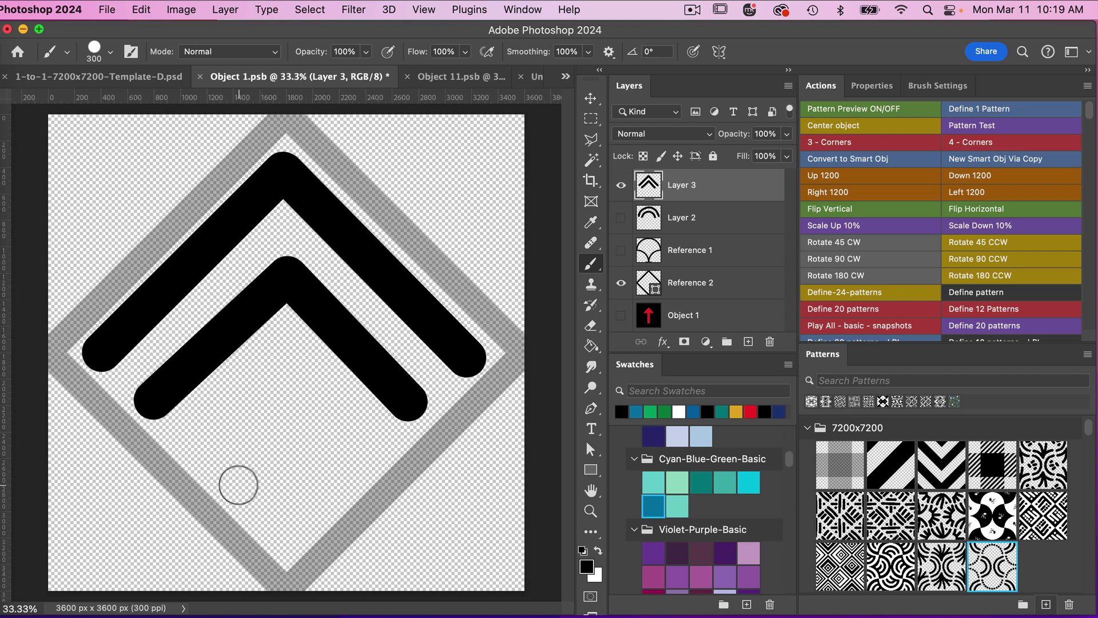
Paint a small black chevron near the diamond's lower corner with a single dot centered beneath it.
{"action": "left_click", "coordinate": [239, 485]}
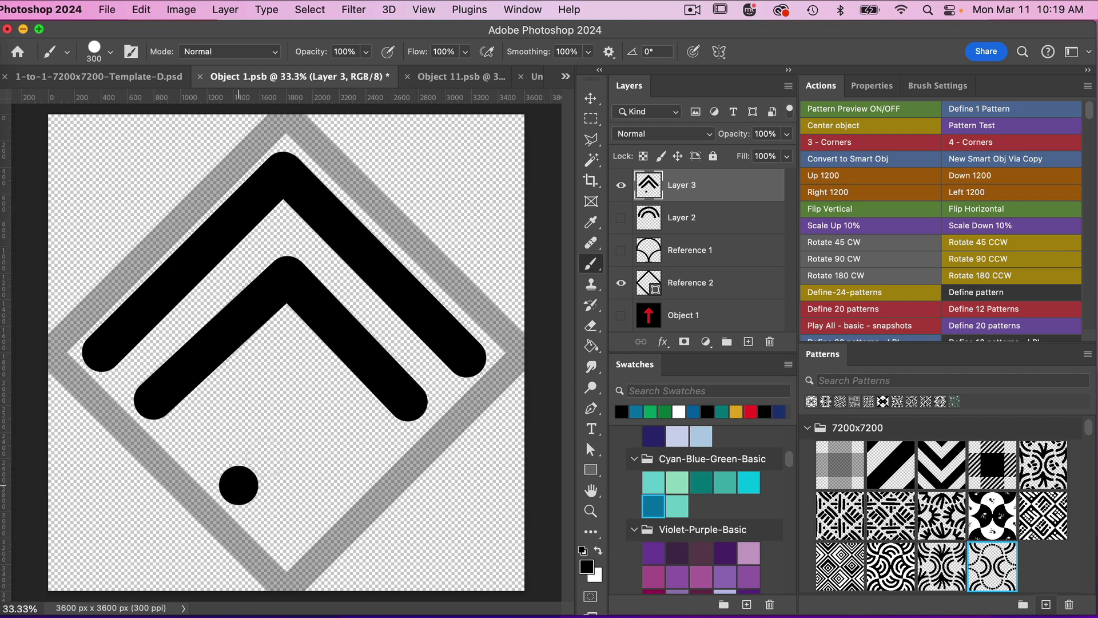
{"action": "left_click", "coordinate": [284, 444], "text": "shift"}
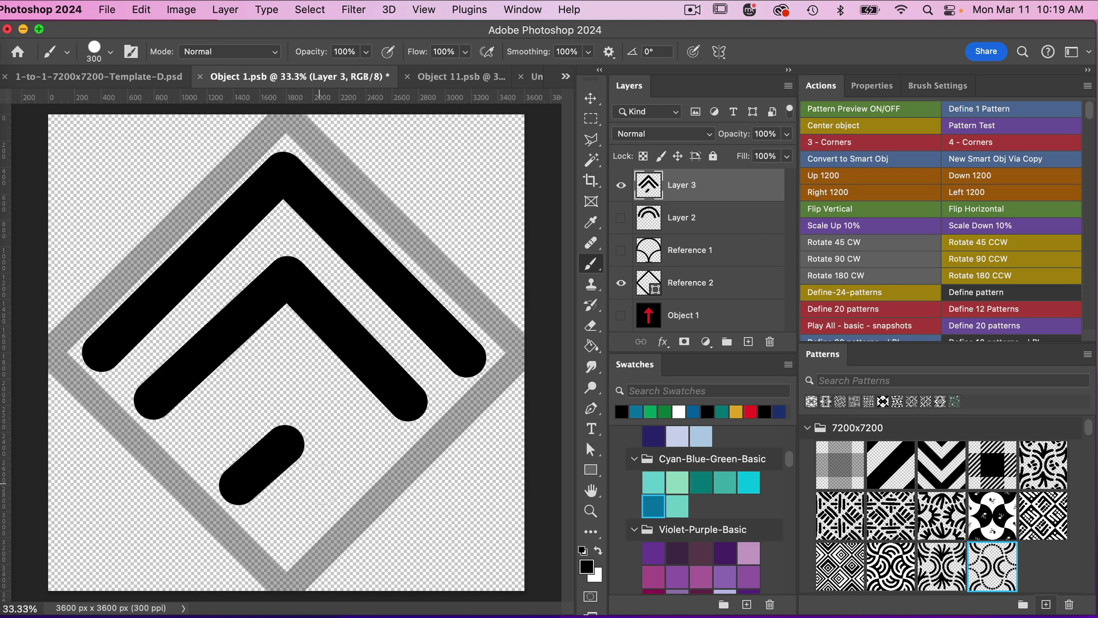
{"action": "left_click", "coordinate": [330, 488], "text": "shift"}
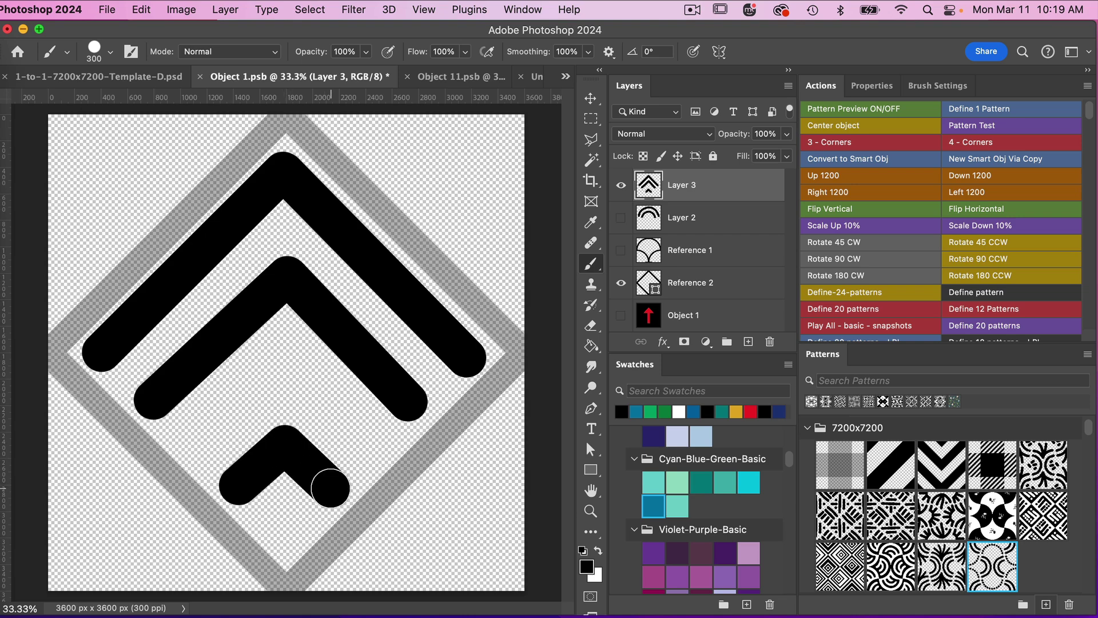
{"action": "left_click", "coordinate": [285, 533]}
Hide the Reference 2 guide, save Object 1.psb and switch to Object 11.psb.
{"action": "left_click", "coordinate": [620, 283]}
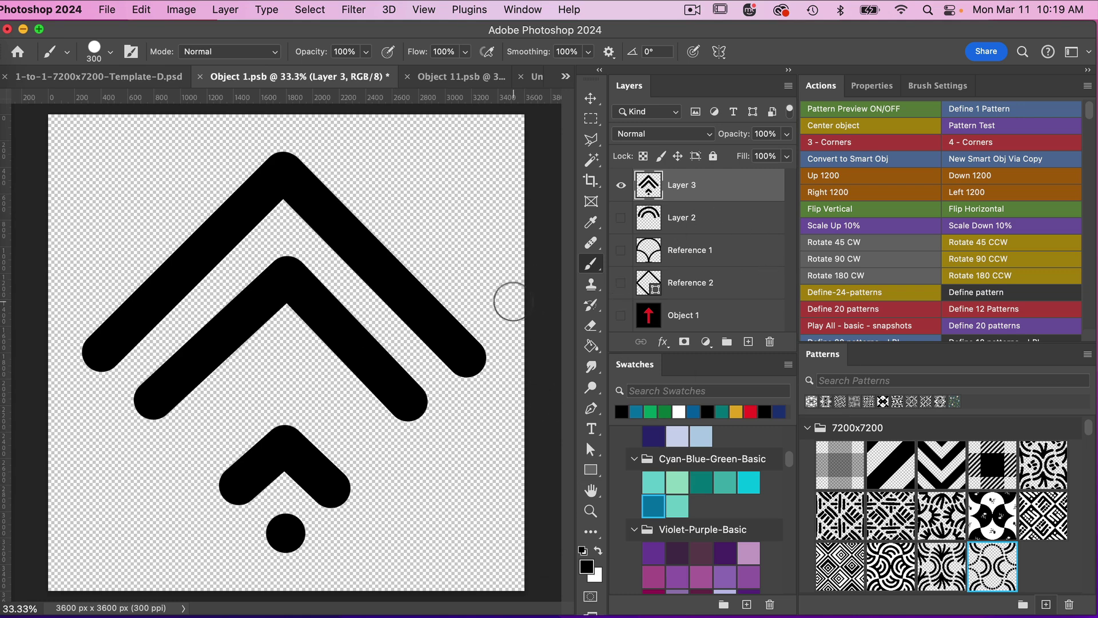
{"action": "key", "text": "super+s"}
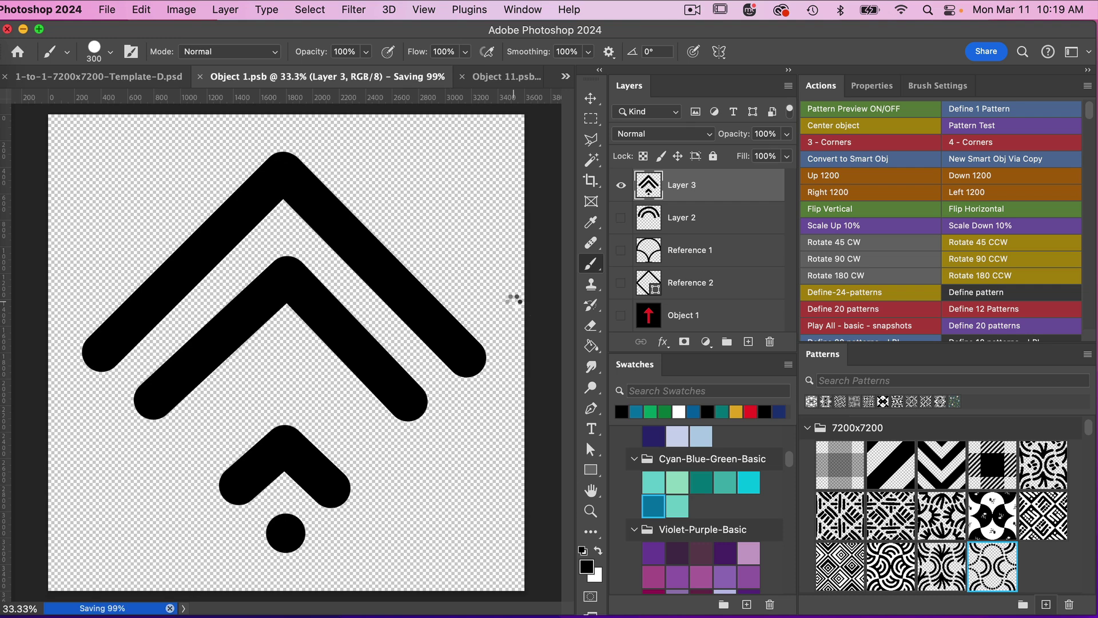
{"action": "left_click", "coordinate": [457, 76]}
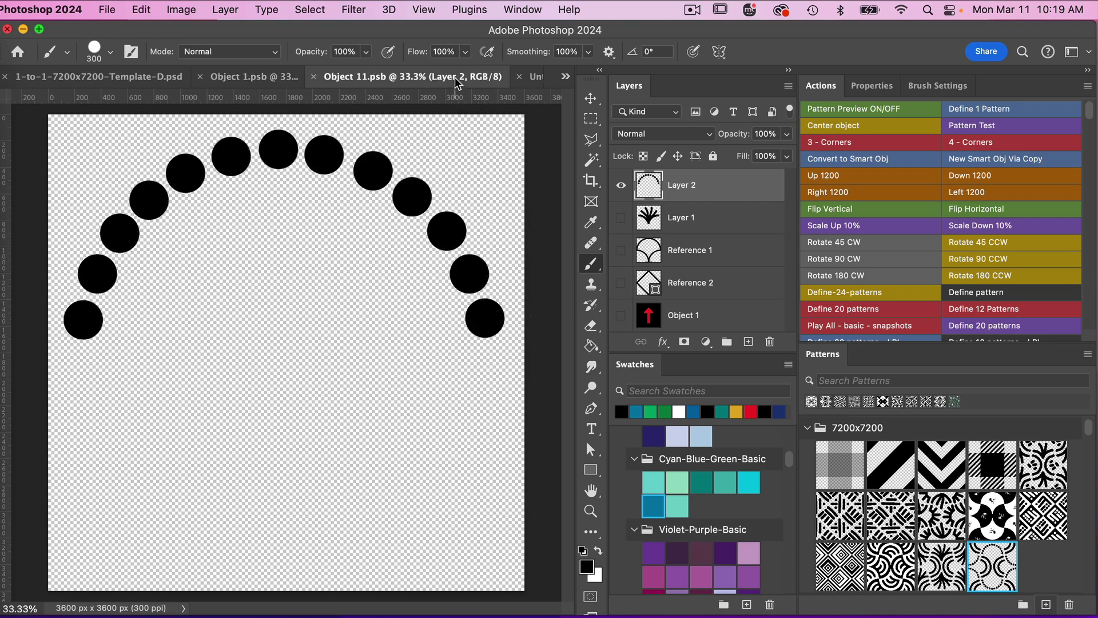
In Object 11.psb, hide Layer 2, show the Reference 2 diamond guide and add a new empty layer on top.
{"action": "left_click", "coordinate": [621, 185]}
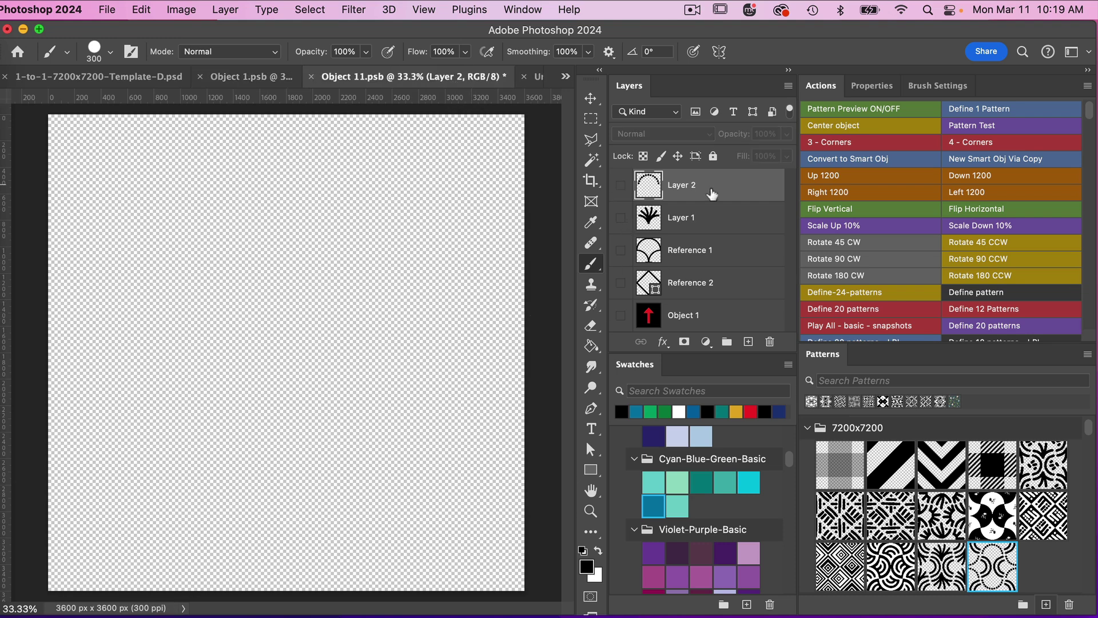
{"action": "left_click", "coordinate": [621, 283]}
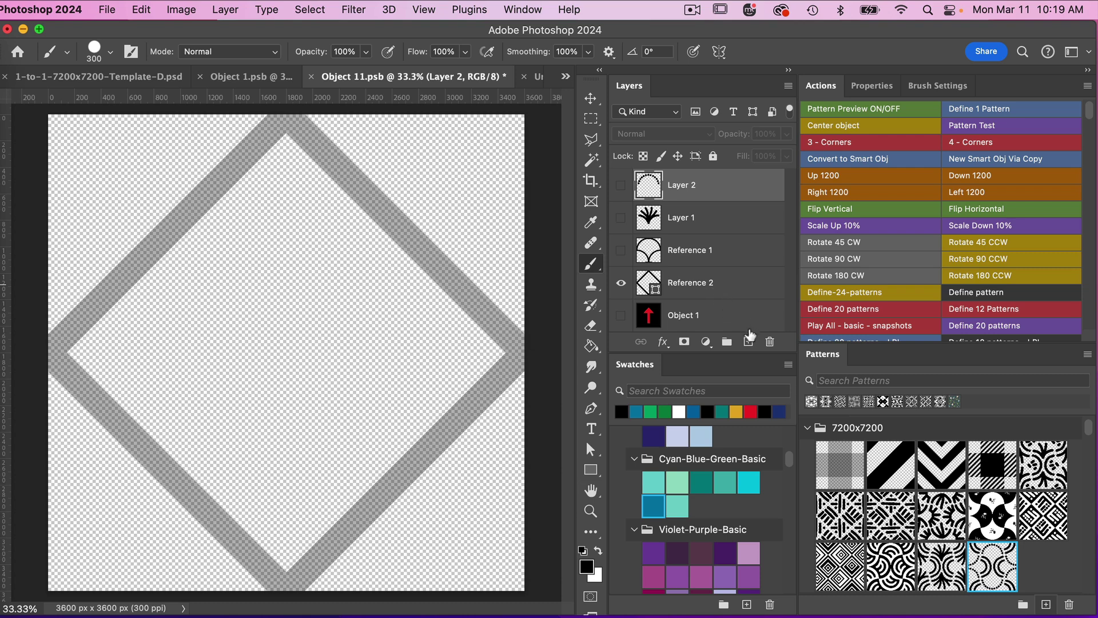
{"action": "left_click", "coordinate": [748, 342]}
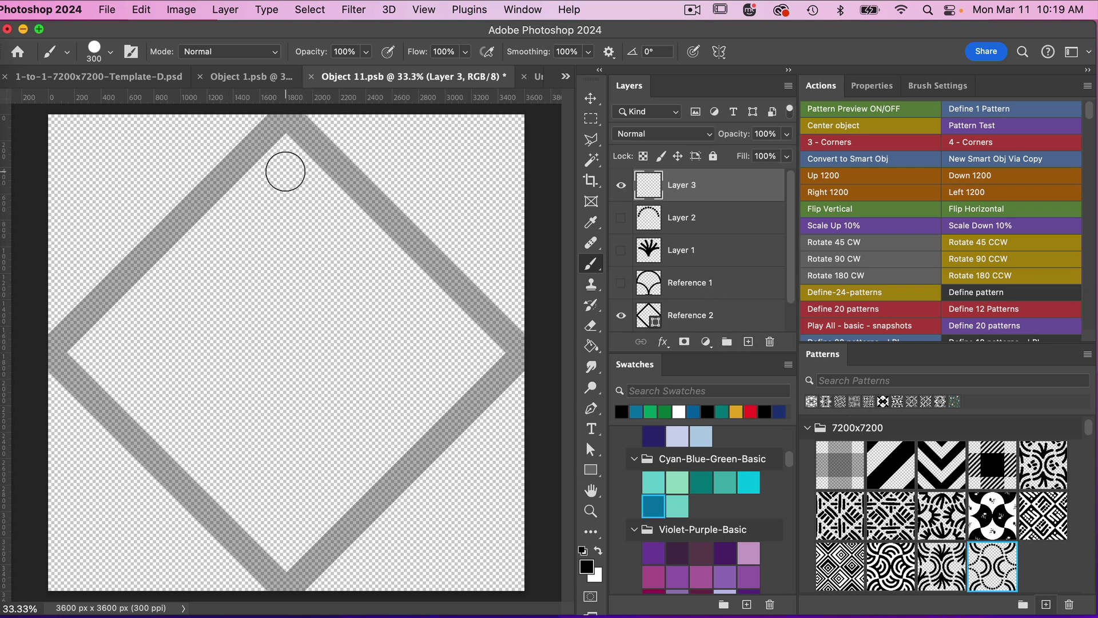
Paint a straight black vertical stem down the diamond guide's center with two pairs of branches angling upward from it.
{"action": "left_click", "coordinate": [285, 171]}
{"action": "left_click", "coordinate": [287, 527], "text": "shift"}
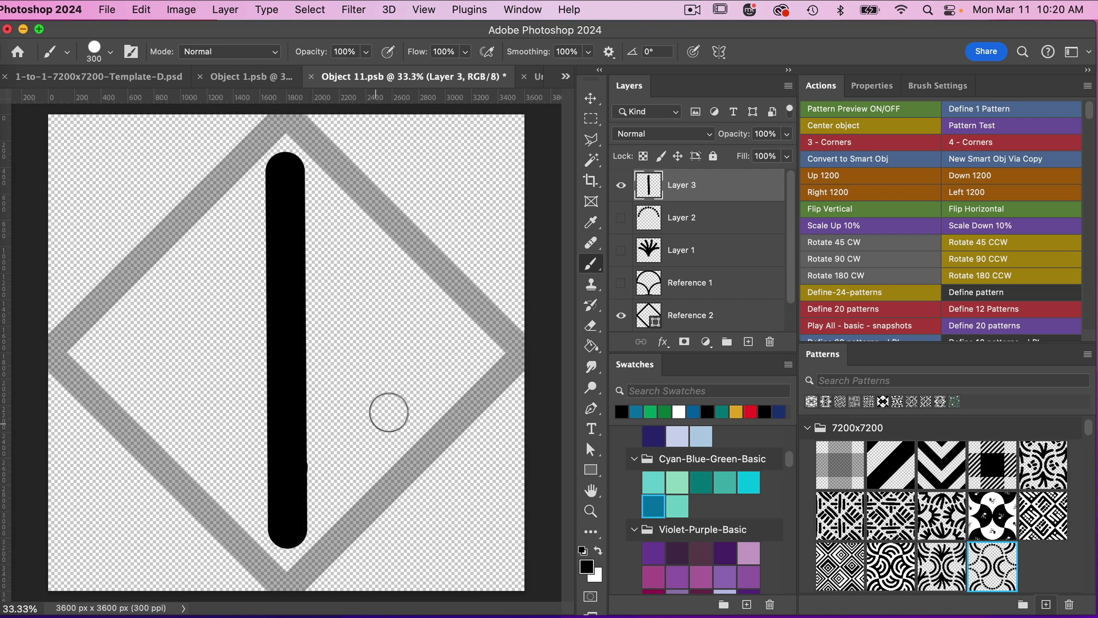
{"action": "left_click", "coordinate": [415, 395]}
{"action": "left_click", "coordinate": [287, 479], "text": "shift"}
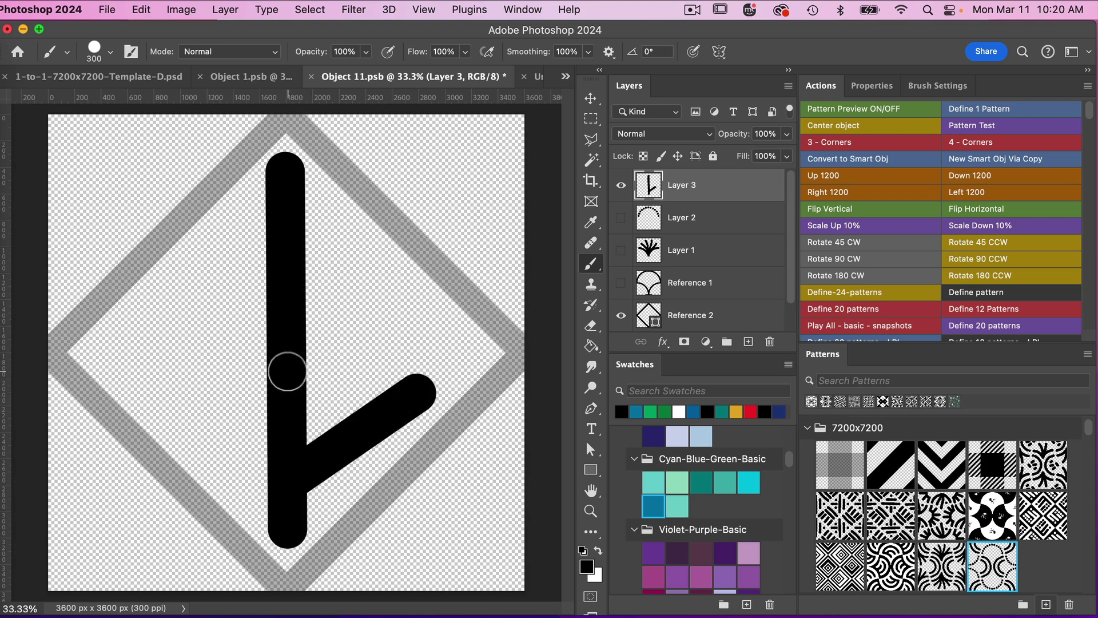
{"action": "left_click", "coordinate": [389, 286]}
{"action": "left_click", "coordinate": [287, 362], "text": "shift"}
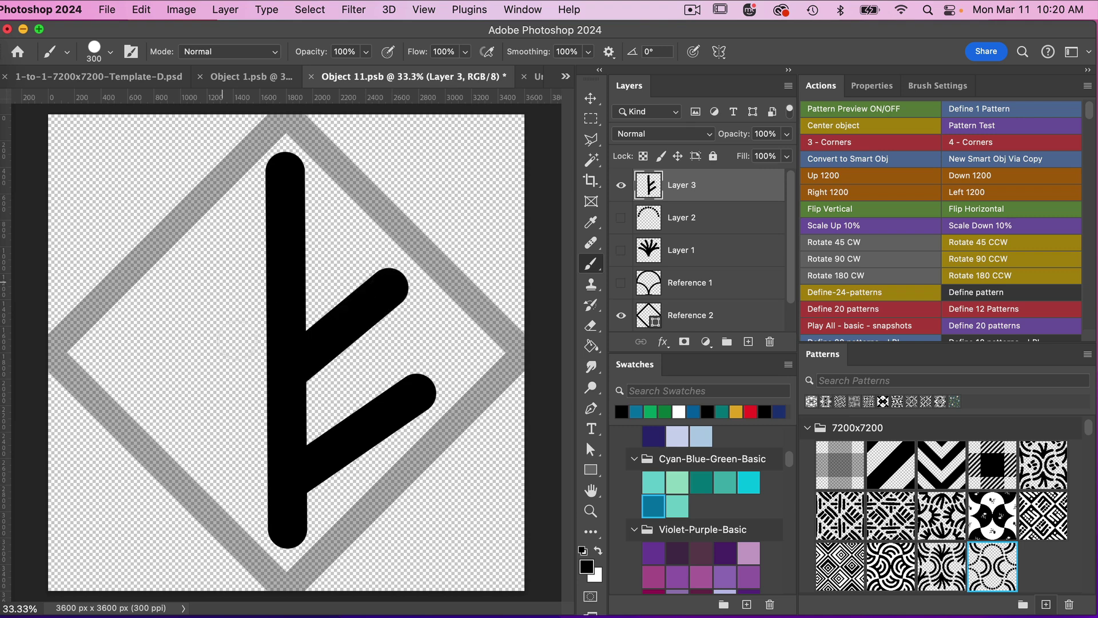
{"action": "left_click", "coordinate": [181, 293], "text": "shift"}
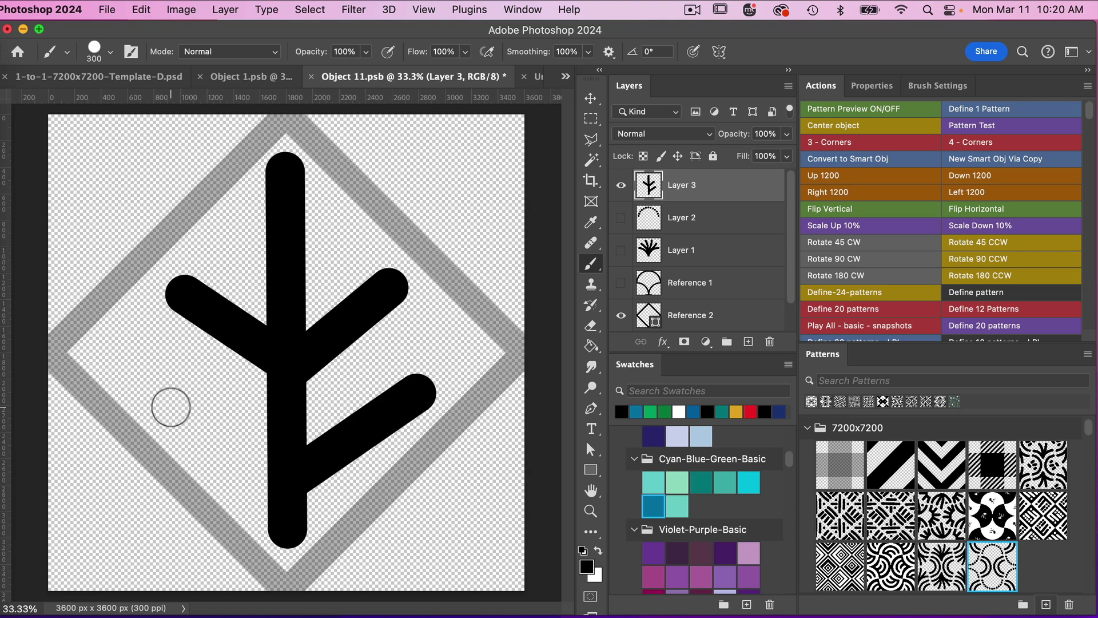
{"action": "left_click_drag", "start_coordinate": [170, 406], "coordinate": [280, 466]}
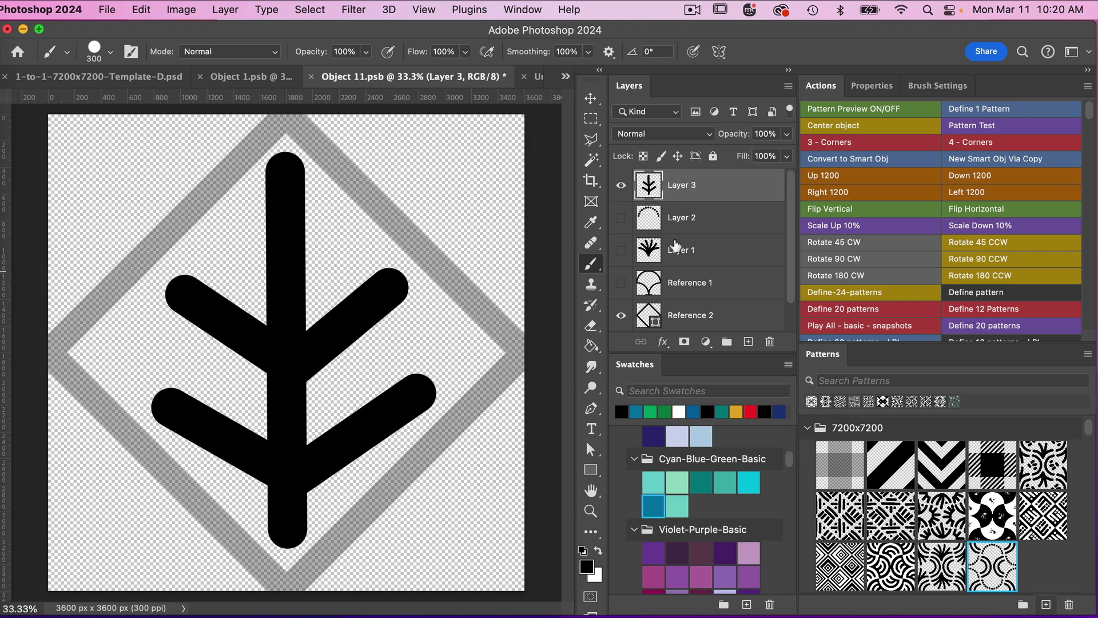
Hide the Reference 2 diamond guide and save Object 11.psb.
{"action": "scroll", "coordinate": [678, 269], "scroll_direction": "down", "scroll_amount": 2}
{"action": "left_click", "coordinate": [621, 285]}
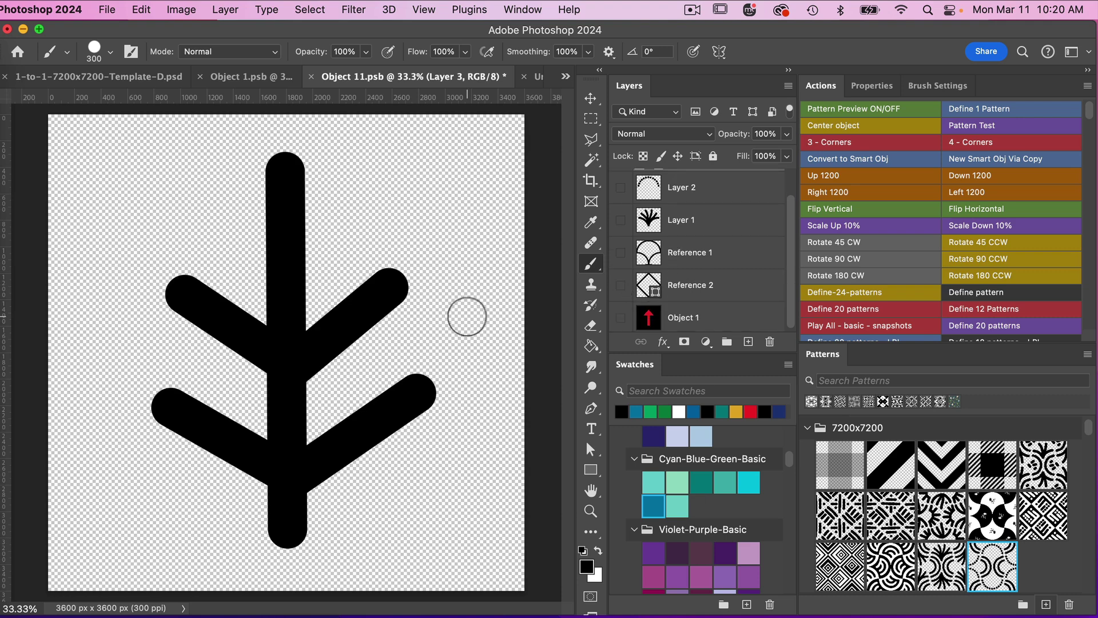
{"action": "key", "text": "super+s"}
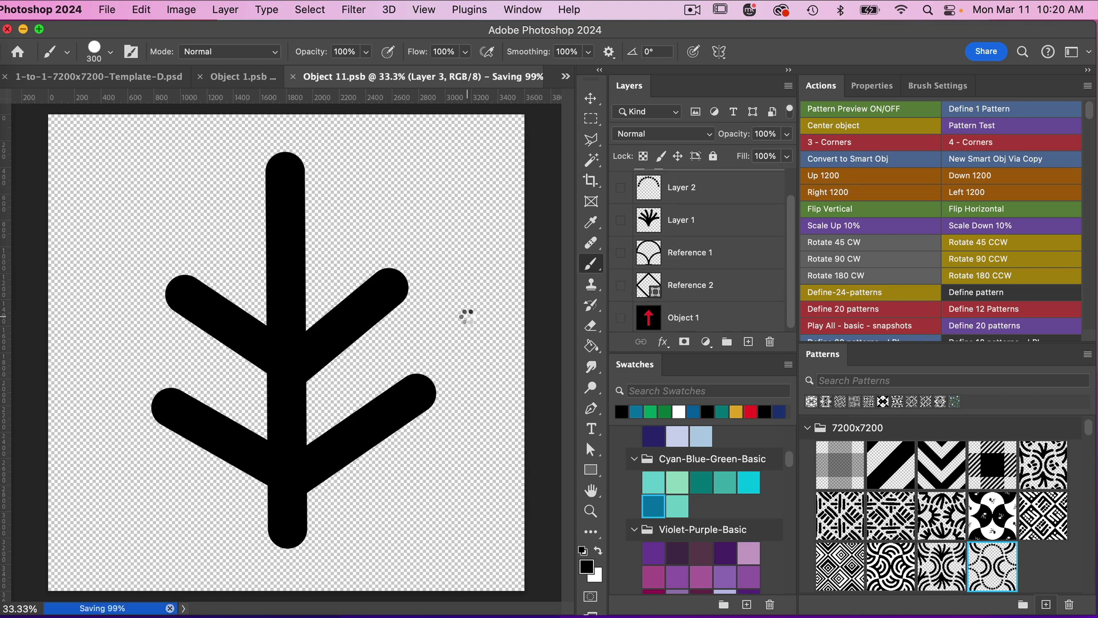
Switch to 1-to-1-7200x7200-Template-D.psd and save its stem-and-chevron repeat as a new pattern in the 7200x7200 group.
{"action": "left_click", "coordinate": [106, 78]}
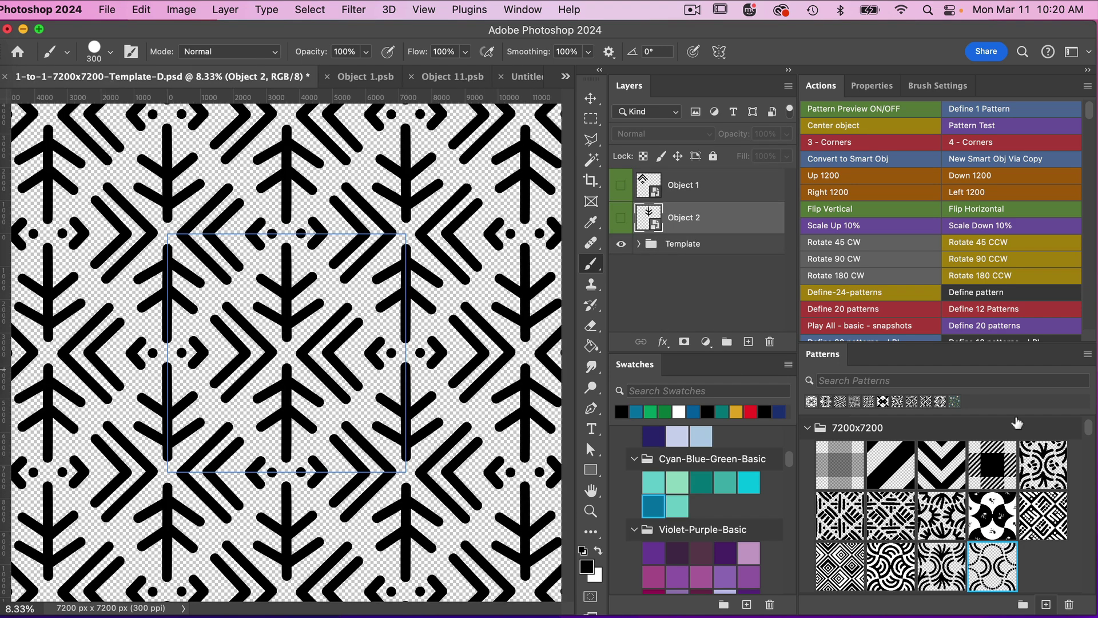
{"action": "left_click", "coordinate": [1044, 606]}
{"action": "left_click", "coordinate": [516, 397]}
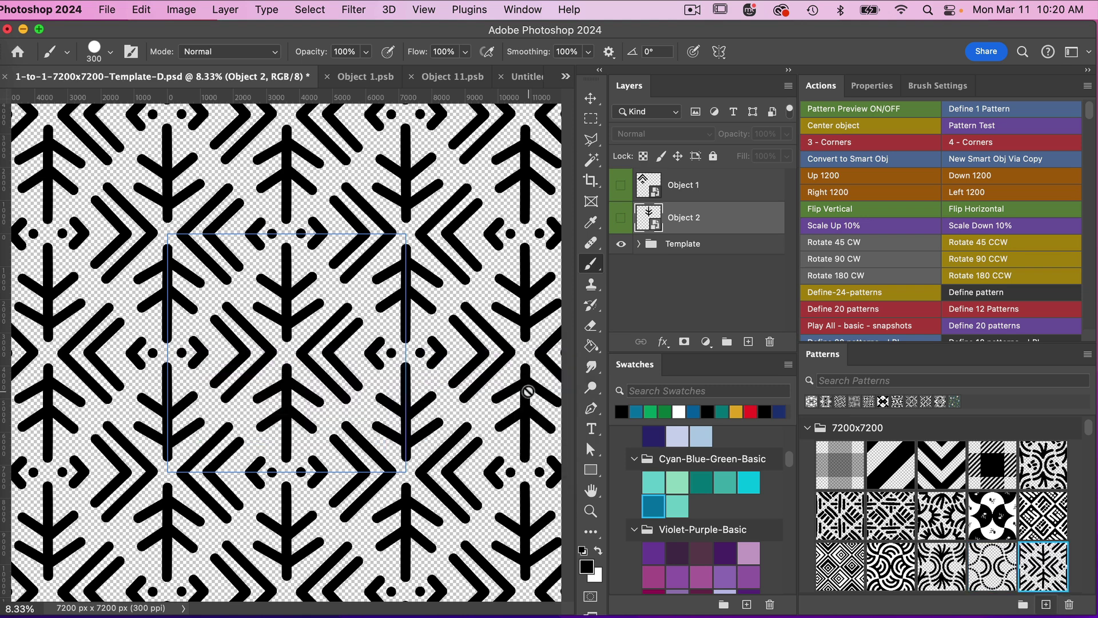
In Untitled-1, apply the new stem-and-chevron pattern to the Pattern Fill 1 layer.
{"action": "left_click", "coordinate": [525, 79]}
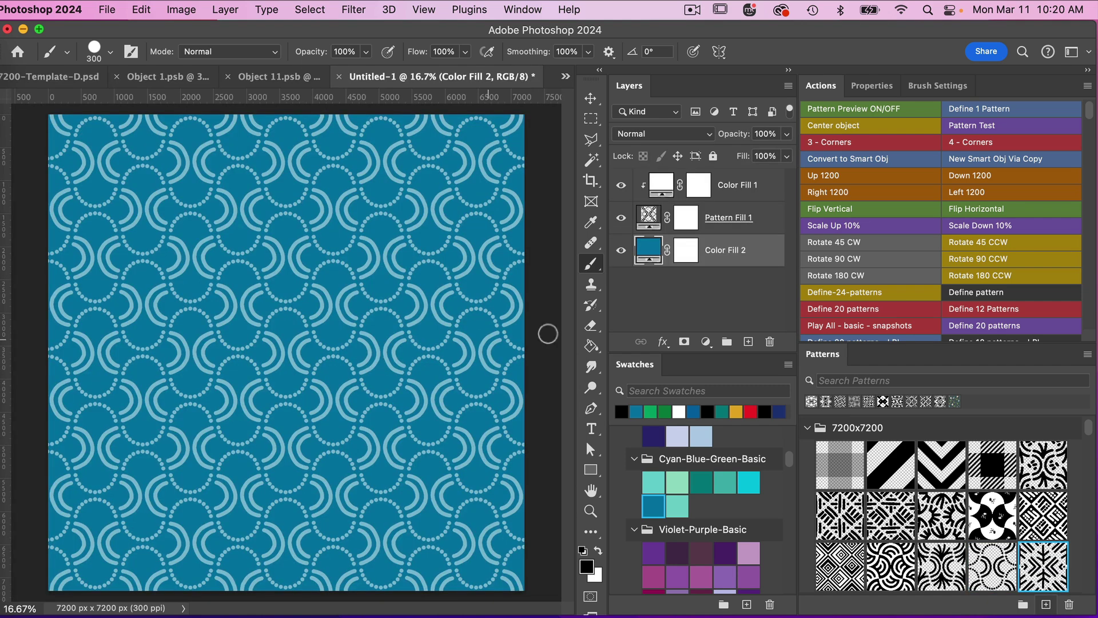
{"action": "left_click", "coordinate": [735, 225]}
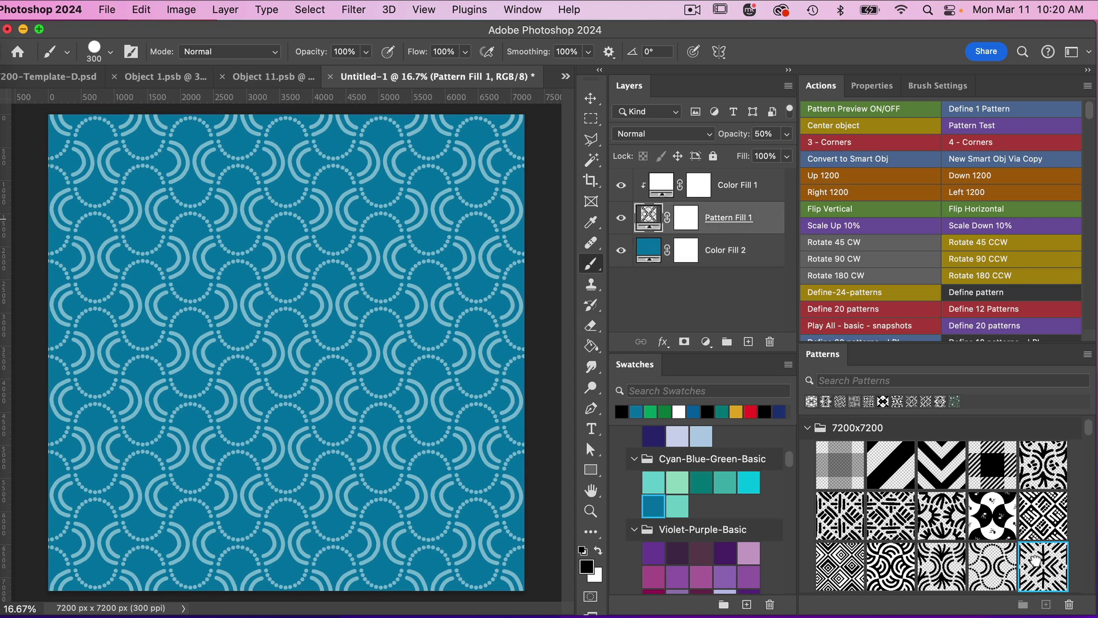
{"action": "left_click", "coordinate": [1042, 559]}
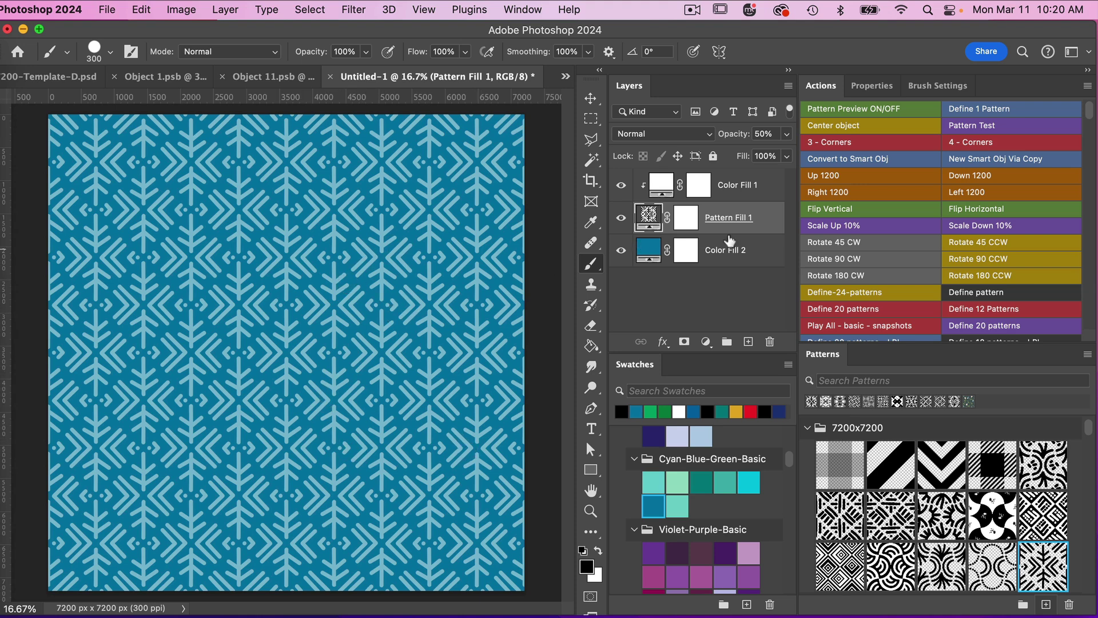
Recolor the Color Fill 2 background with a medium purple swatch from the Violet-Purple-Basic group.
{"action": "left_click", "coordinate": [743, 257]}
{"action": "scroll", "coordinate": [753, 569], "scroll_direction": "down", "scroll_amount": 1}
{"action": "left_click", "coordinate": [747, 547]}
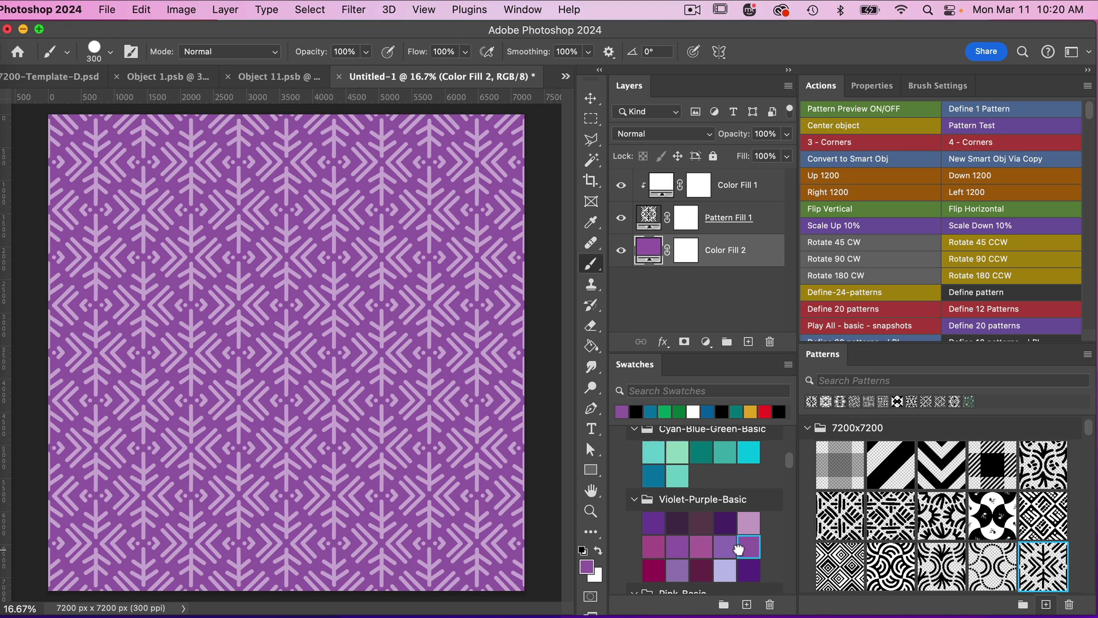